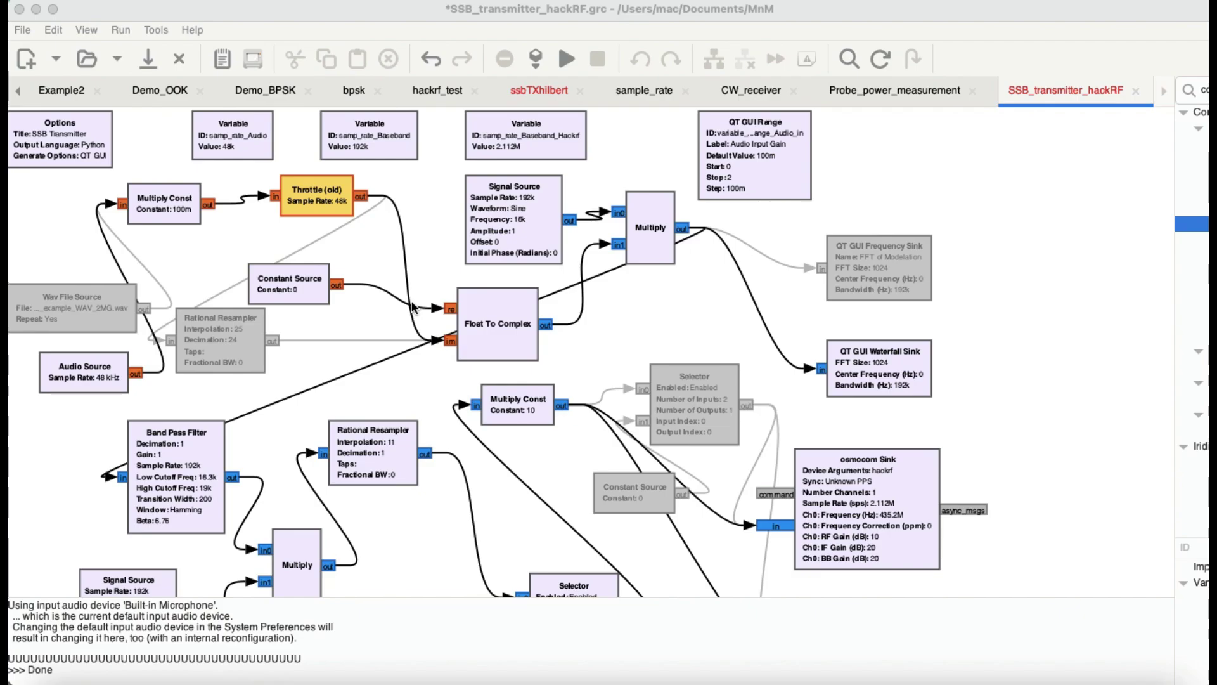
key(super+Tab)
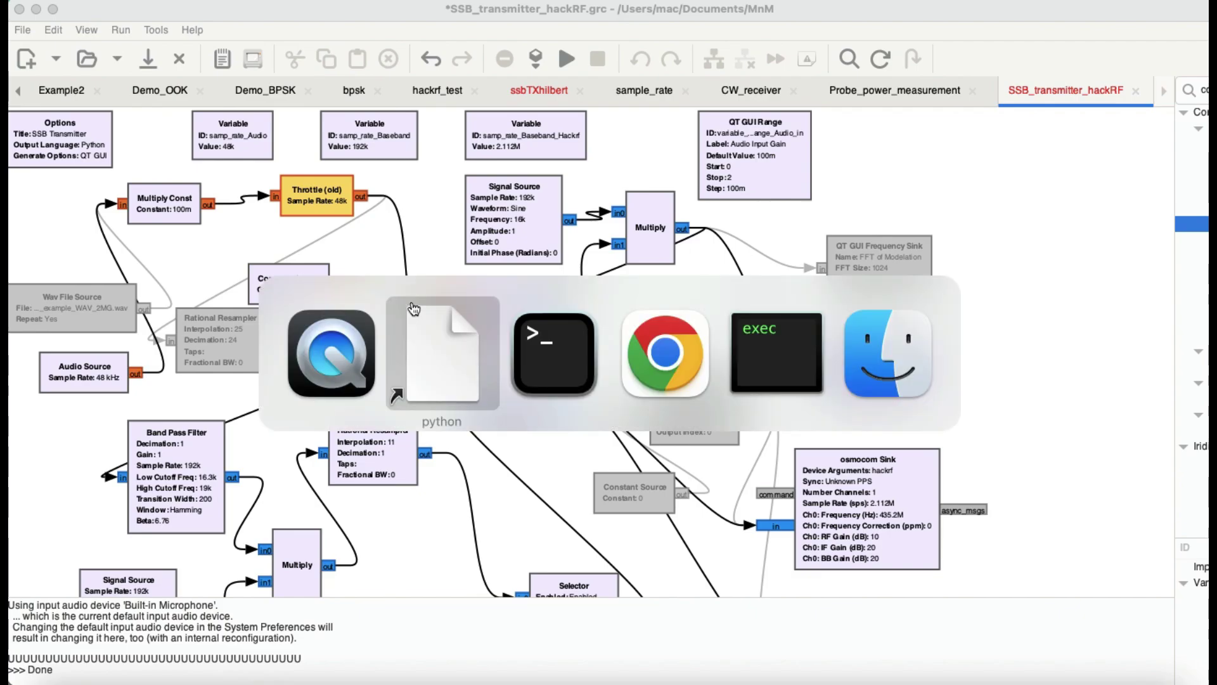
key(super+Tab)
key(super+Tab)
key(Escape)
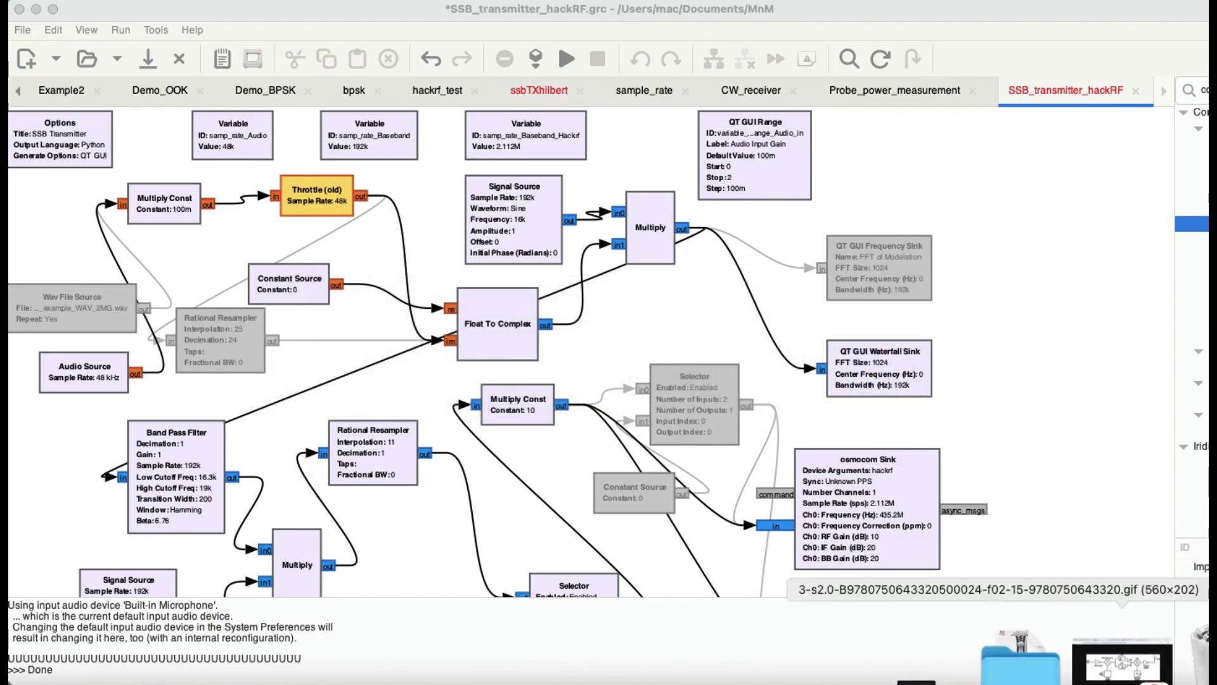
click(1127, 671)
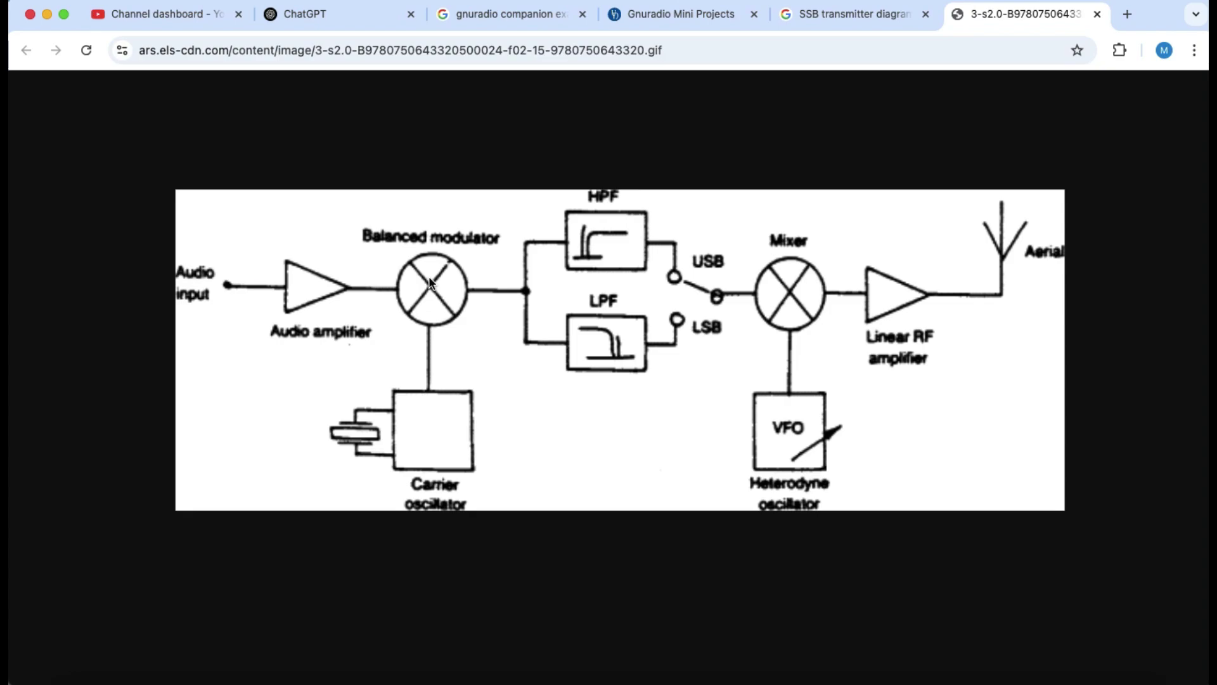
key(super+Tab)
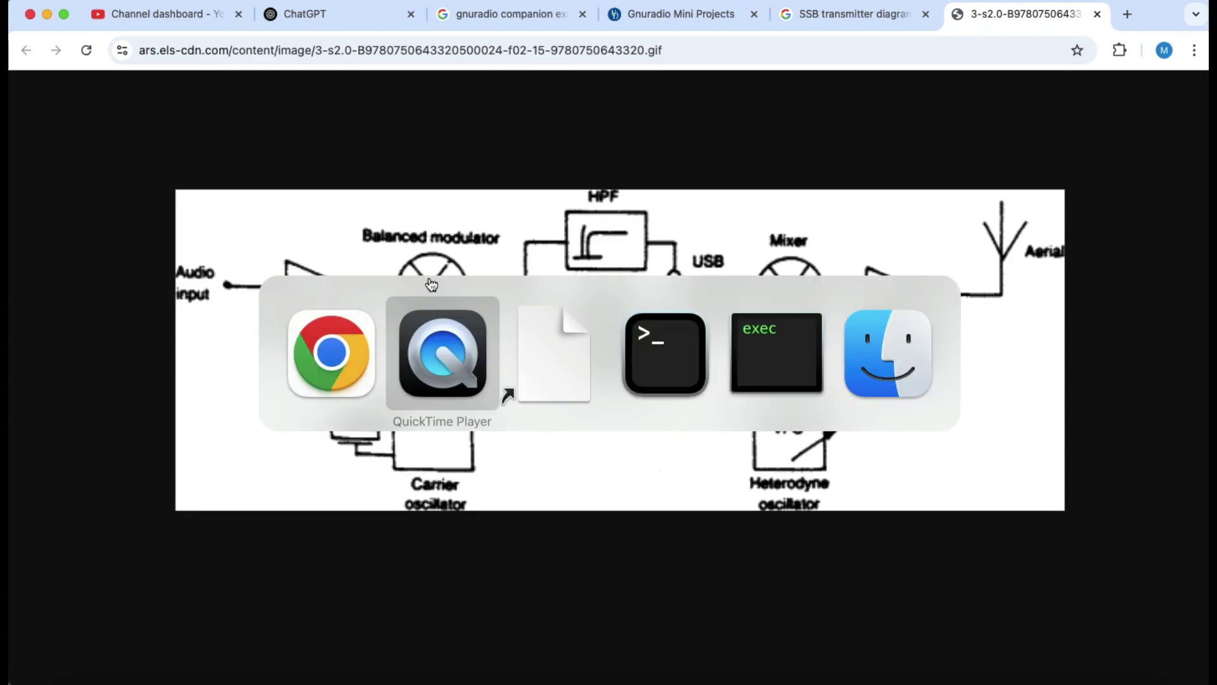
key(super+Tab)
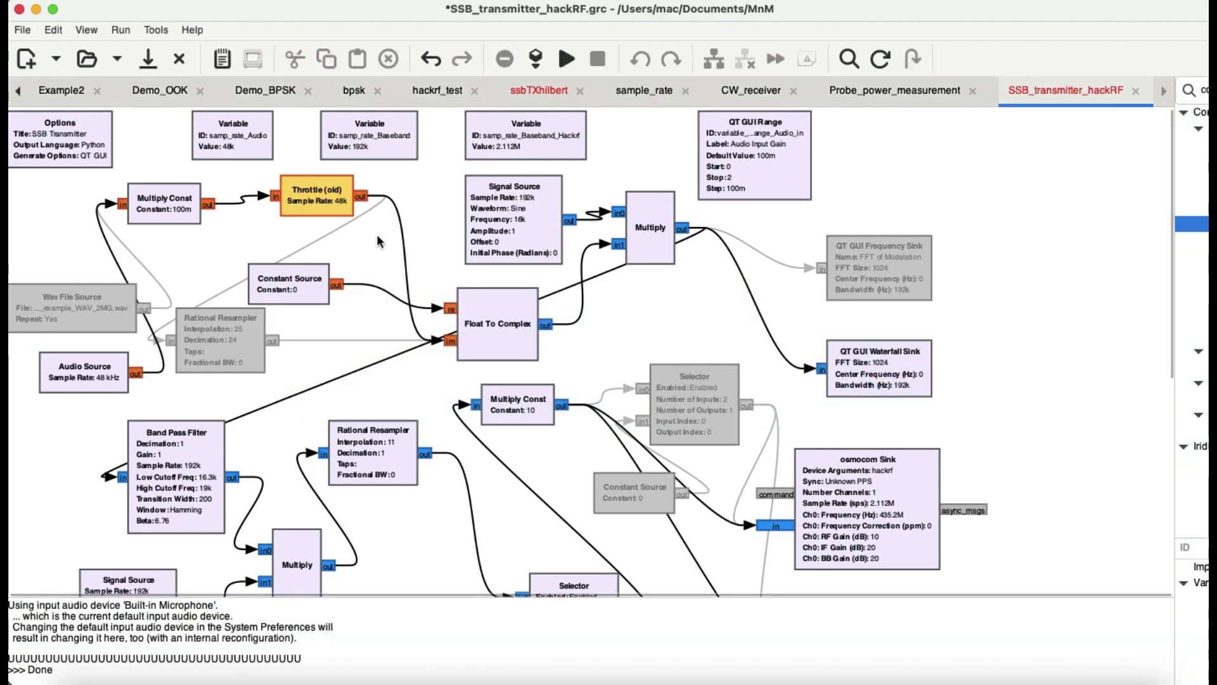
Step: Put Audio Source below the Wav File Source; inspect Multiply Const and the 0–2, step 0.1 gain range
drag(64, 376, 40, 251)
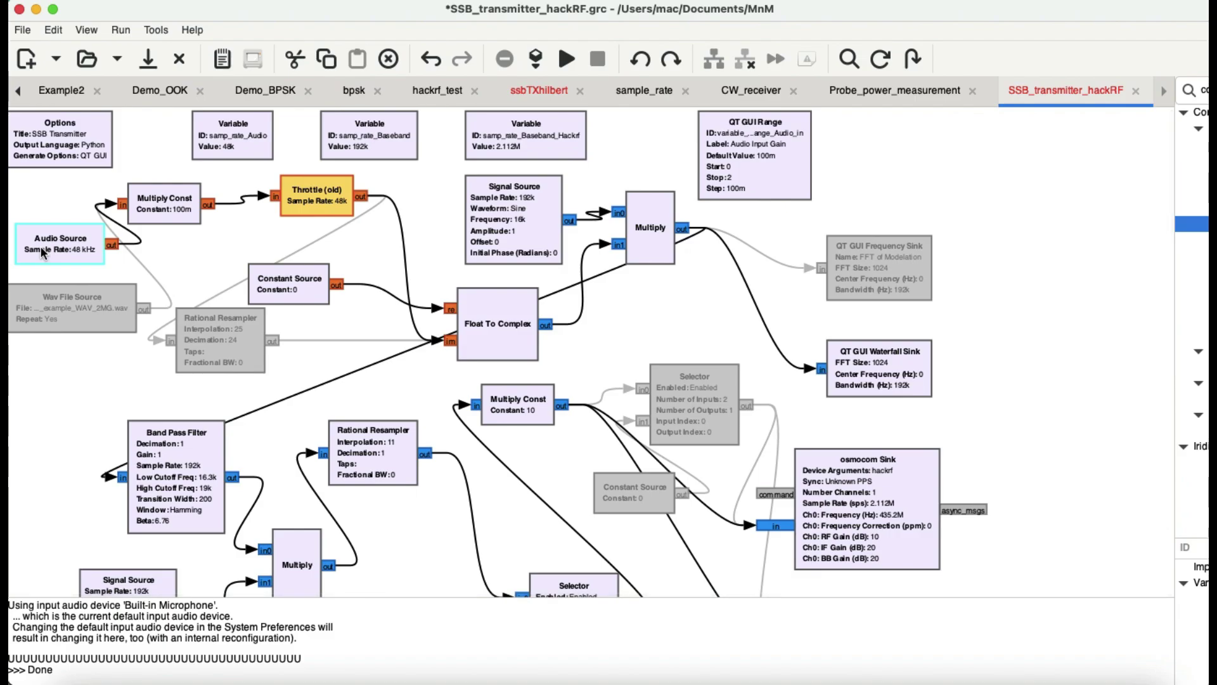
drag(40, 246, 55, 390)
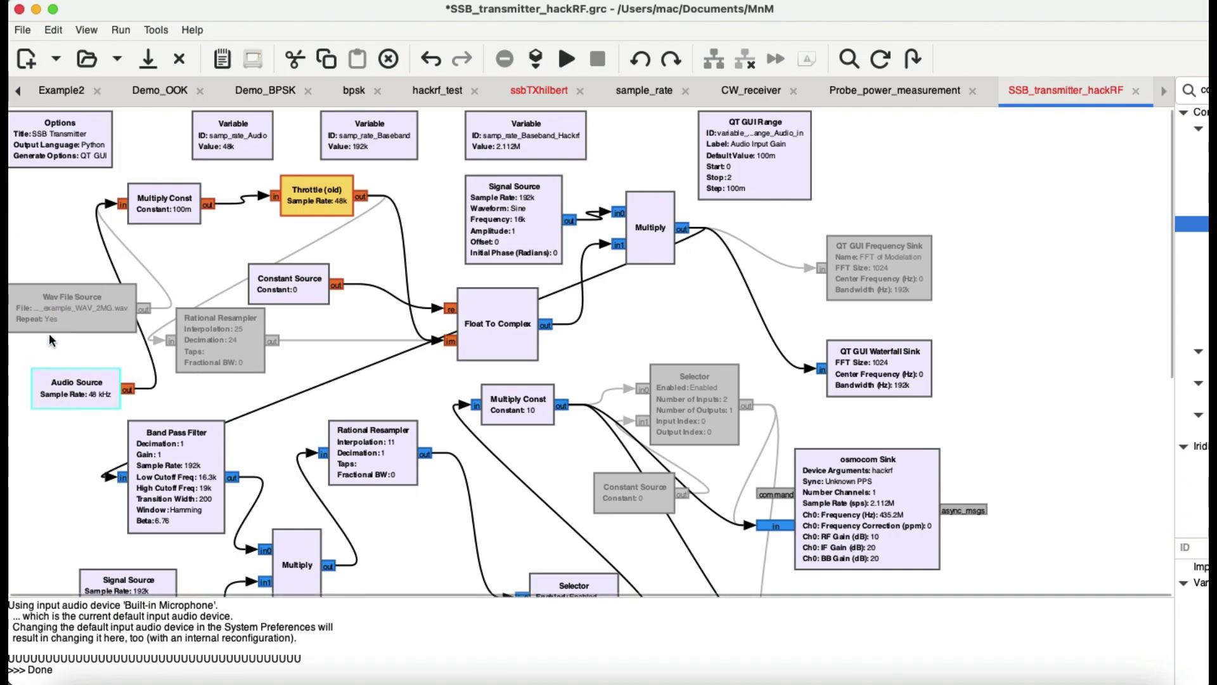
double_click(155, 208)
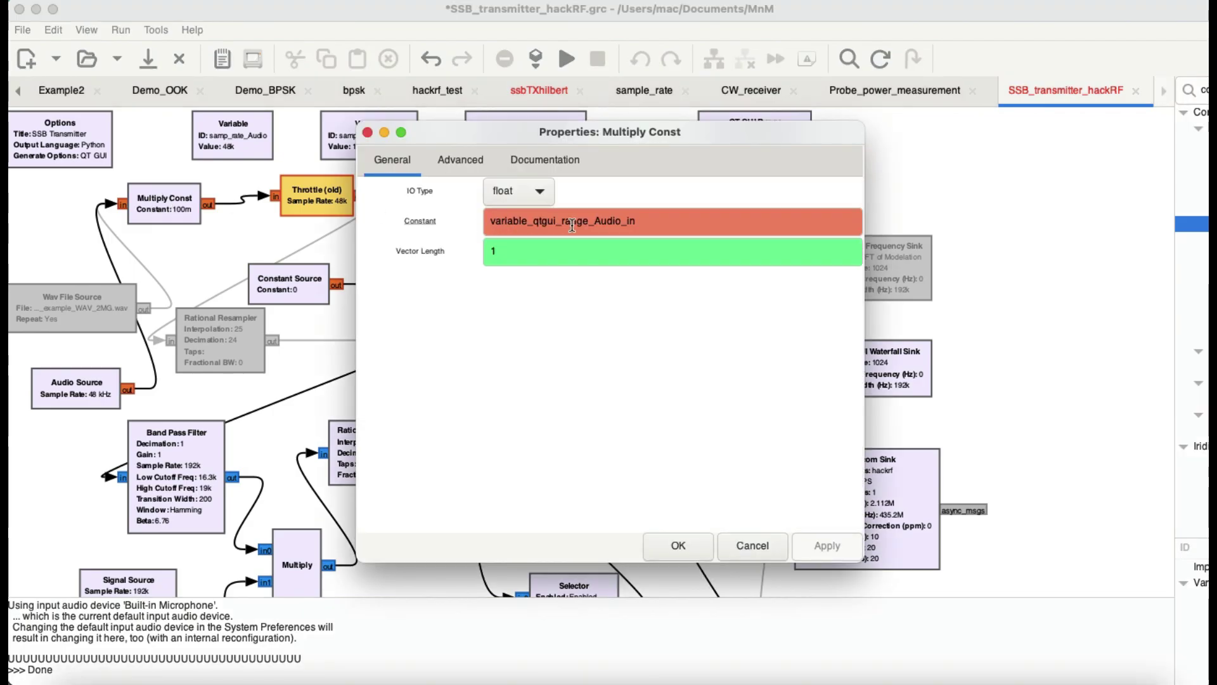
click(368, 132)
click(679, 546)
click(680, 546)
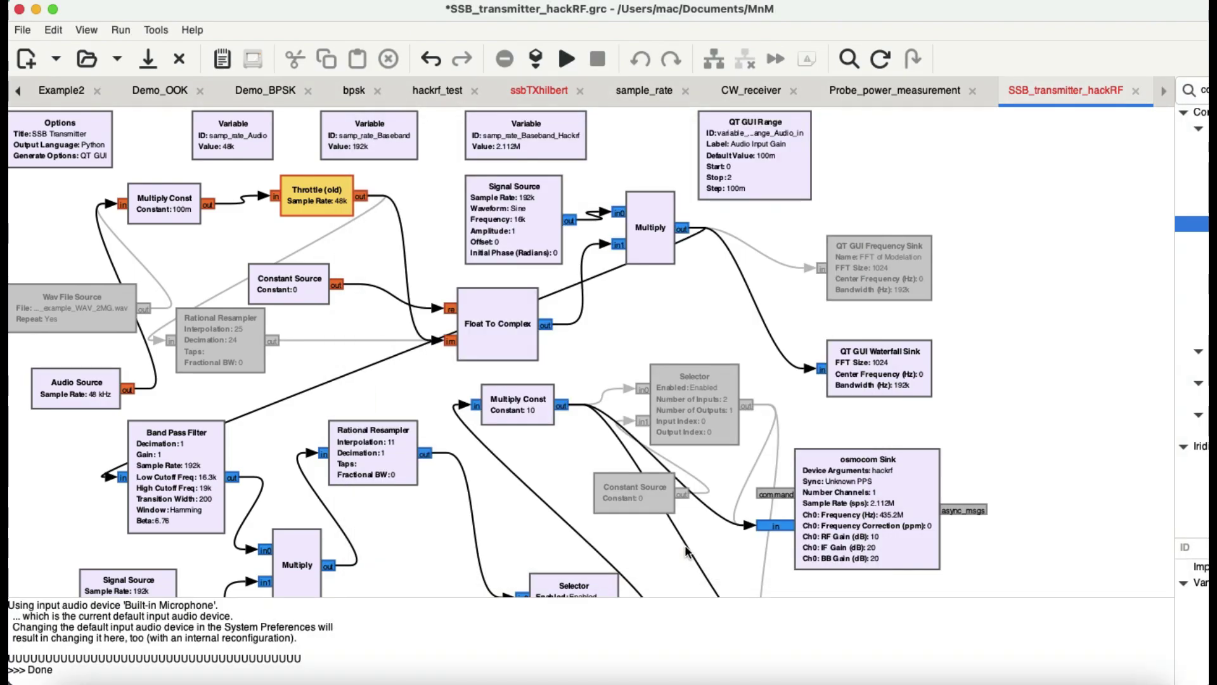
double_click(774, 144)
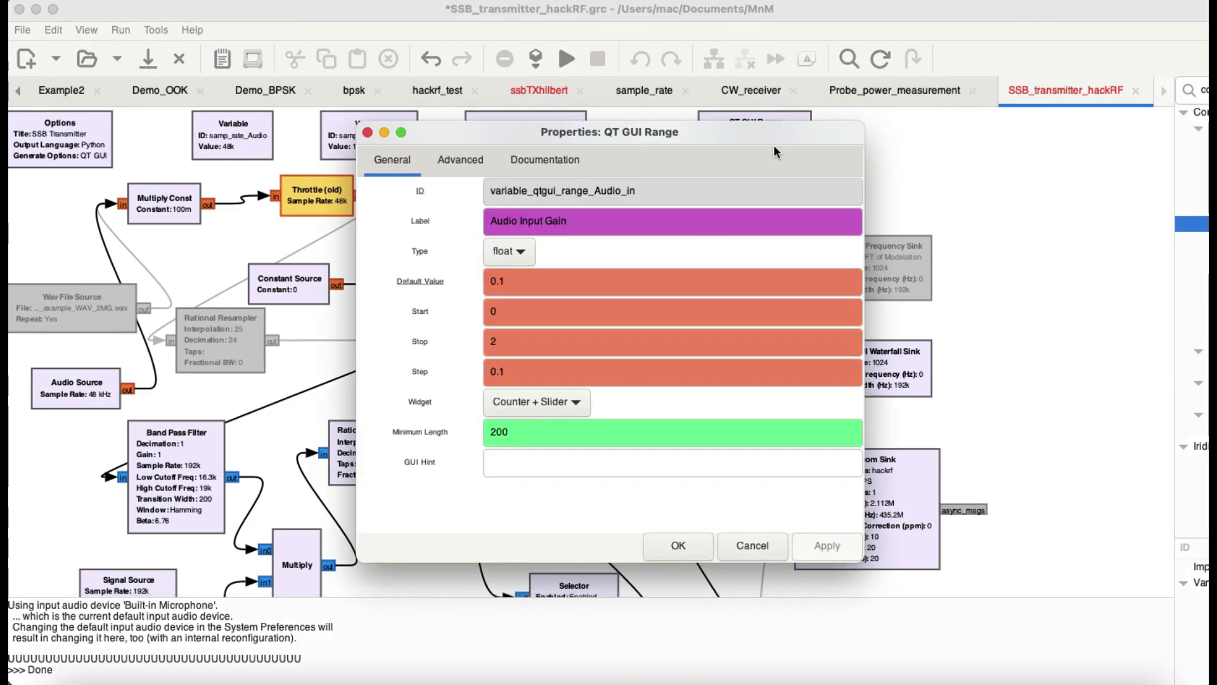
click(368, 131)
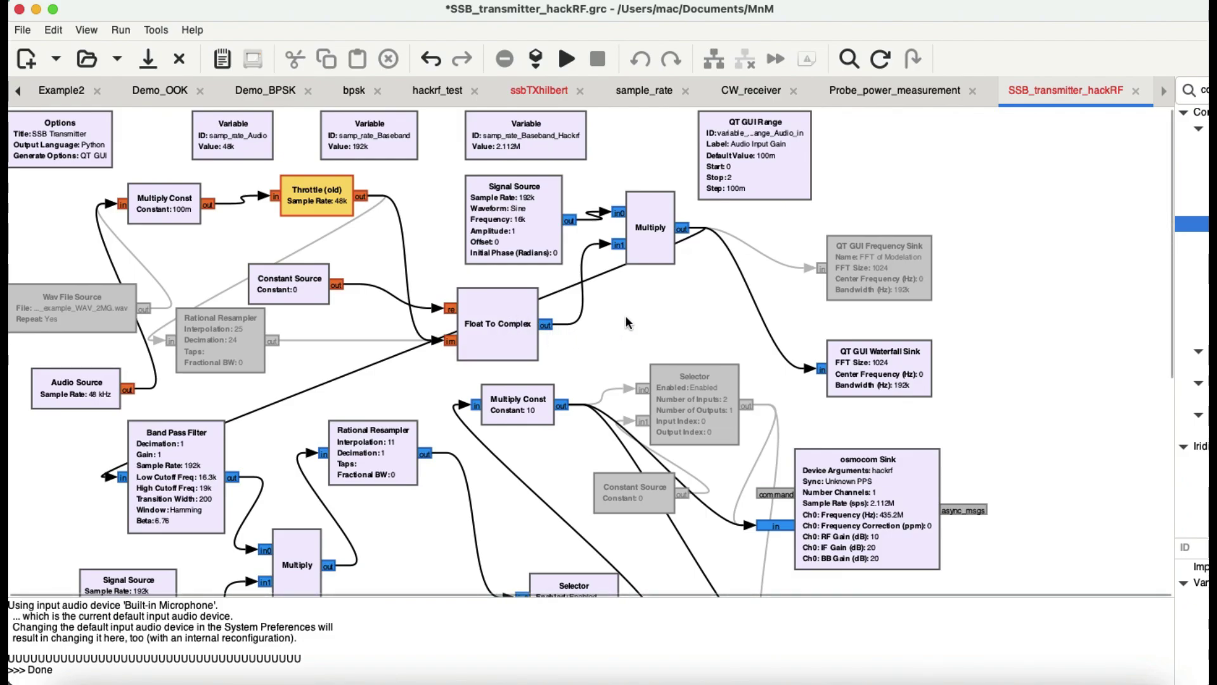
Step: Shift the 16k Signal Source block left, comparing the flowgraph against the SSB block diagram
key(super+Tab)
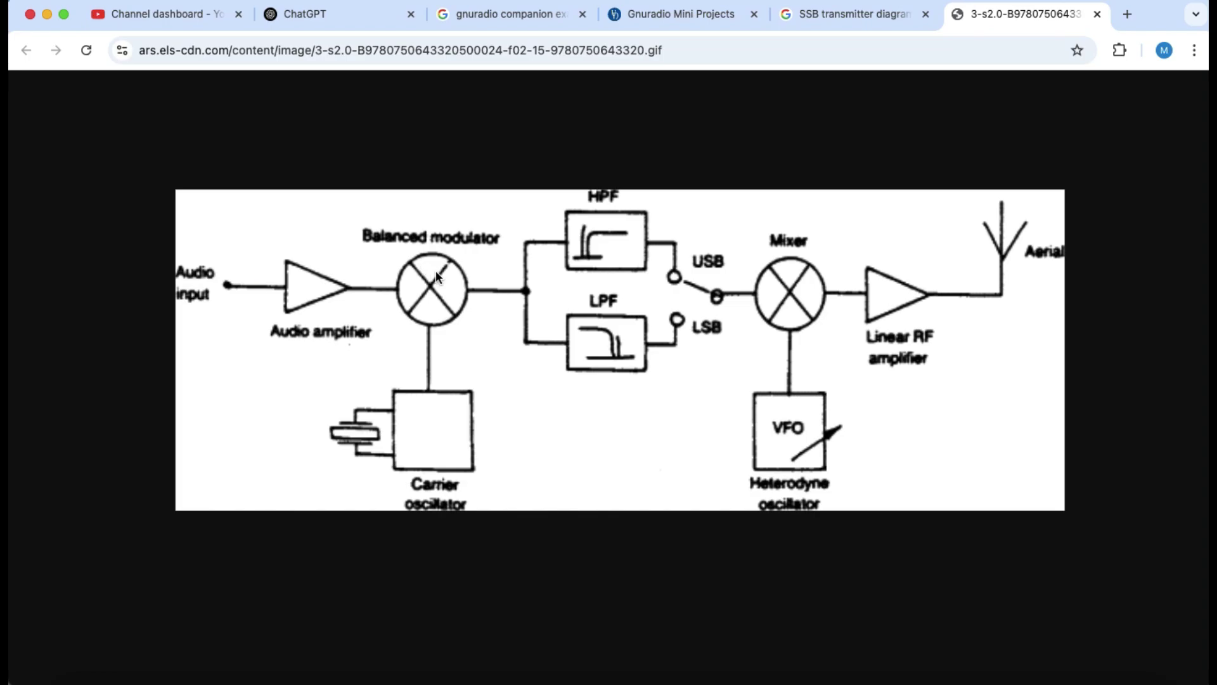
key(super+Tab)
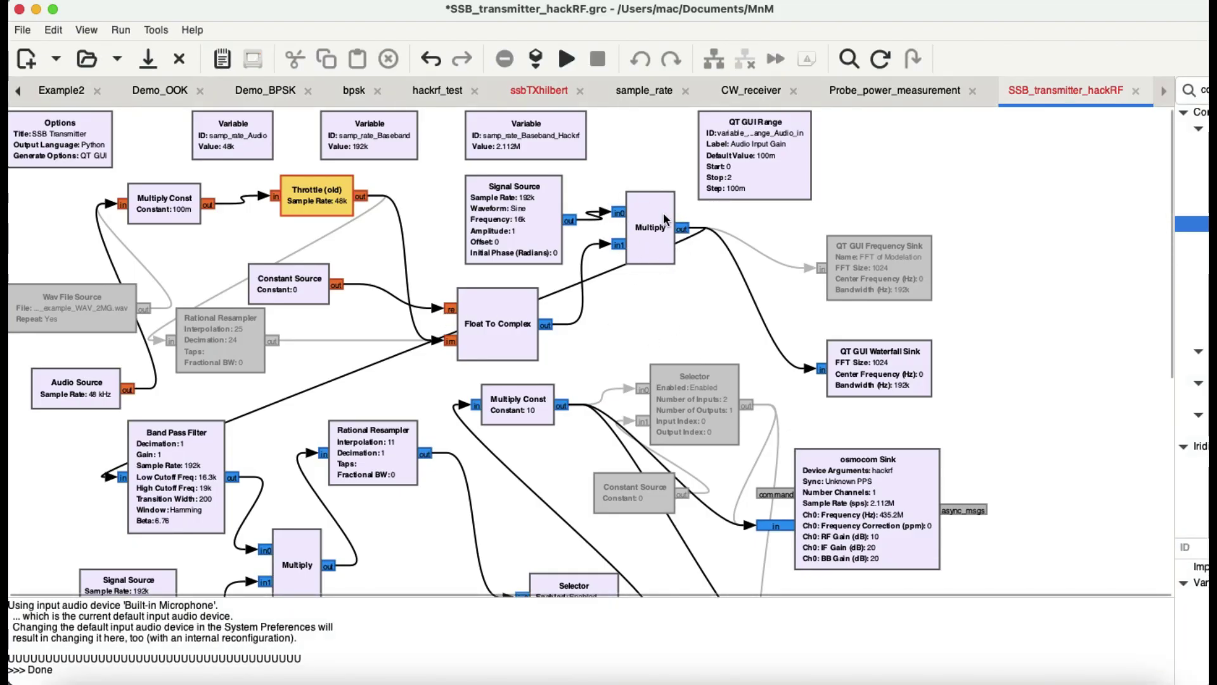
drag(506, 219, 474, 219)
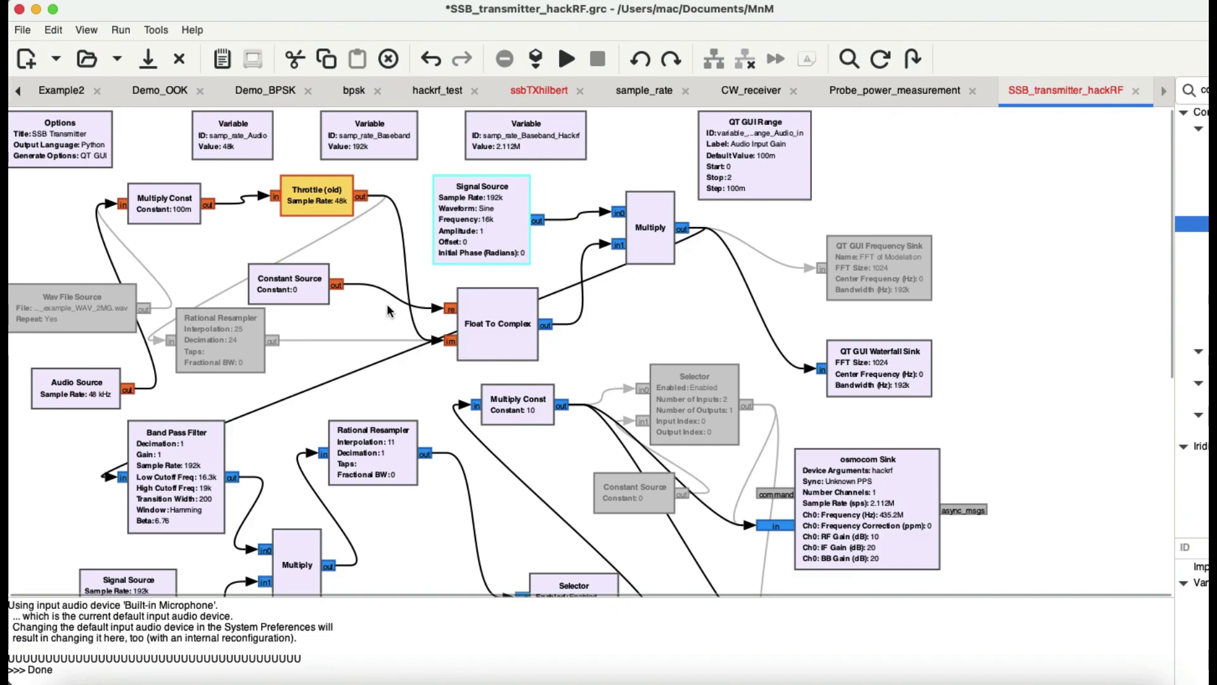
key(super+Tab)
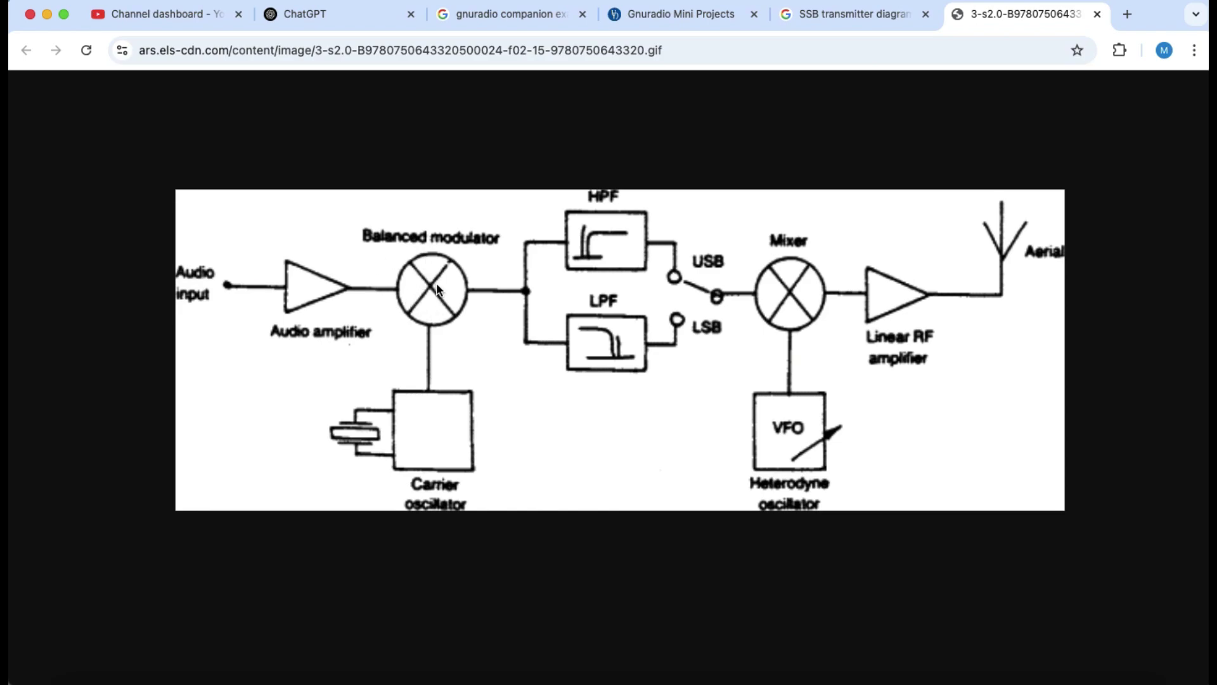
key(super+Tab)
key(super+Tab)
key(super+Tab)
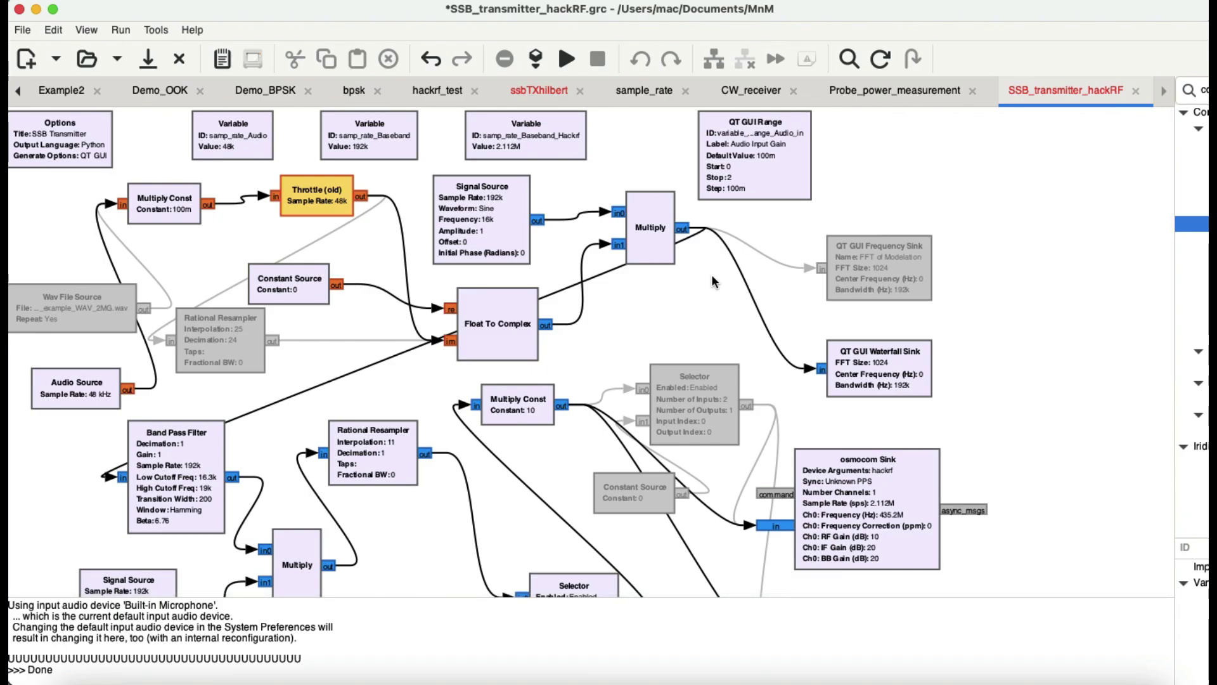
Step: Raise the upper Multiply block beside the Signal Source
drag(649, 227, 648, 236)
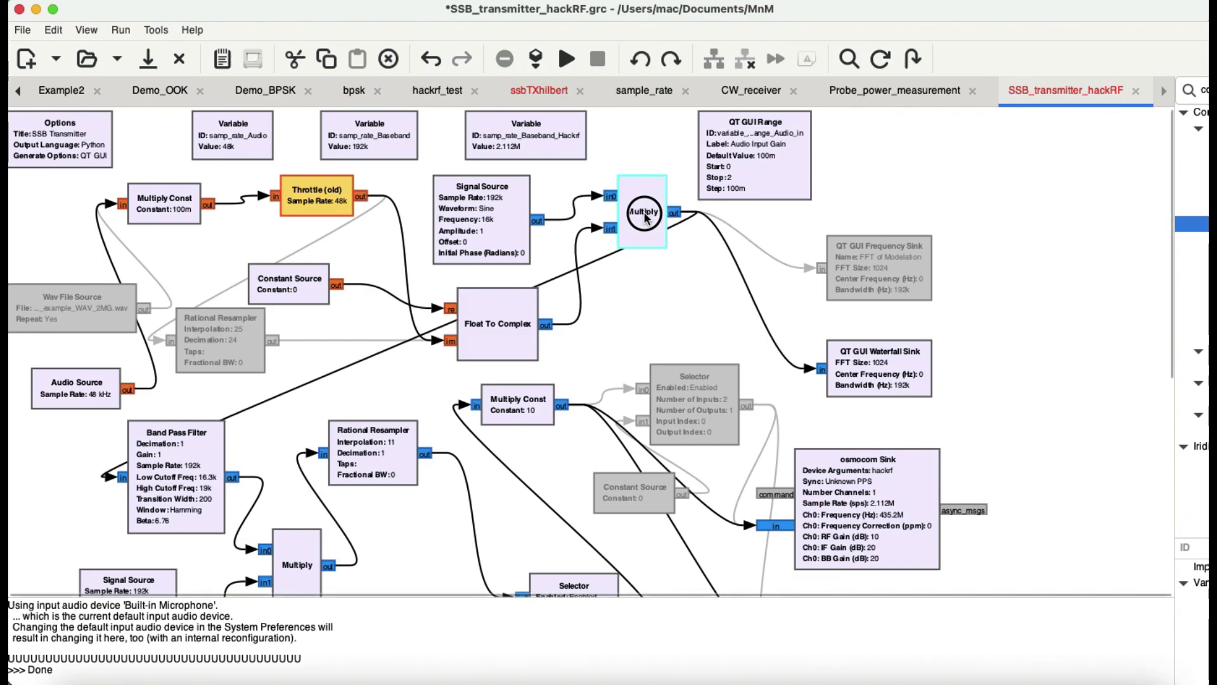
drag(645, 215, 645, 199)
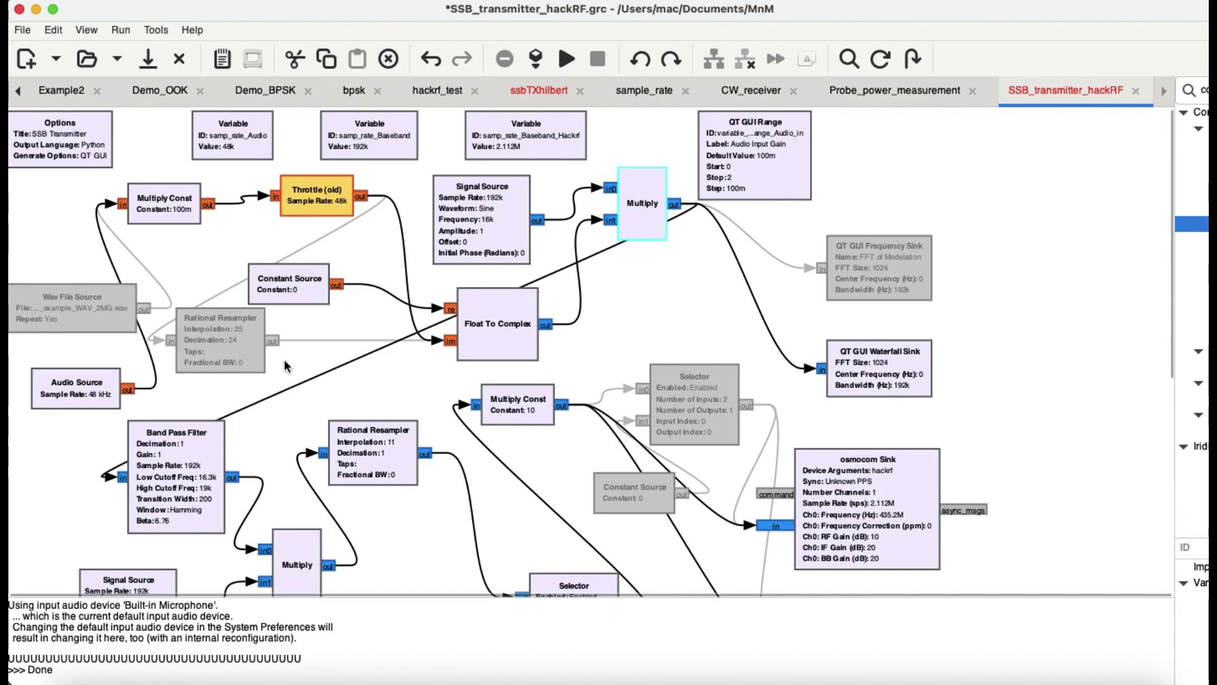
click(303, 374)
click(301, 379)
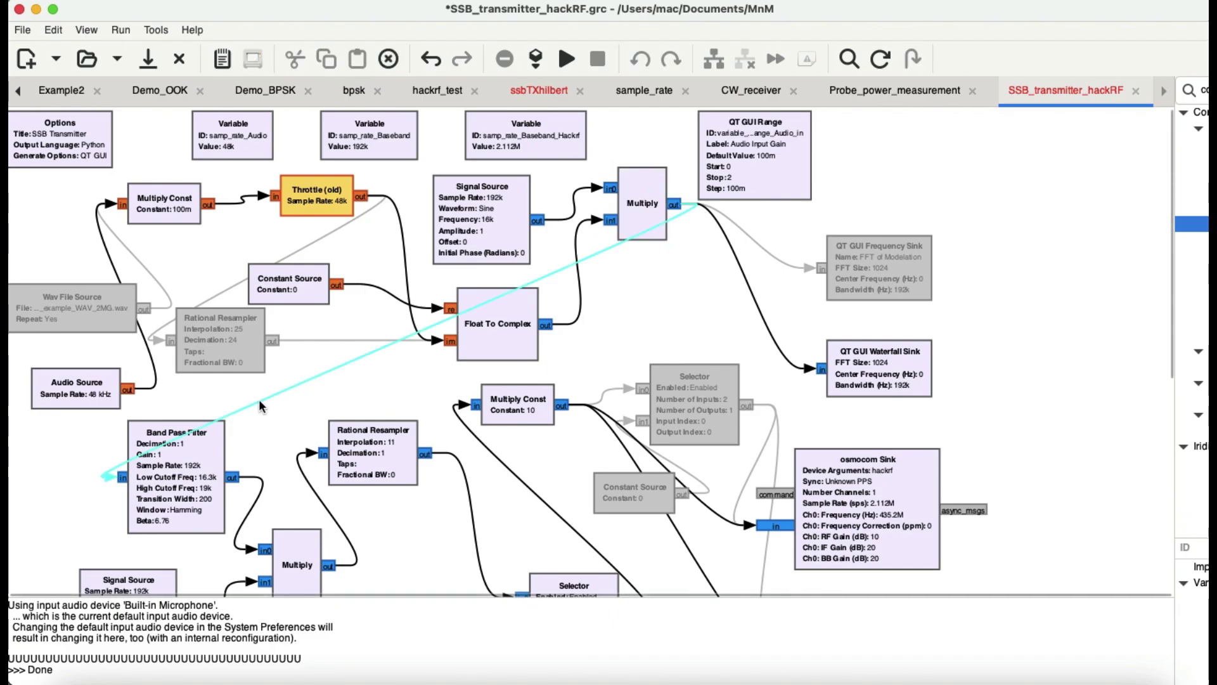
Step: Nudge the Band Pass Filter up-right and move Audio Source up beside Multiply Const
click(184, 477)
drag(185, 476, 201, 460)
drag(70, 398, 48, 254)
Step: Confirm the Band Pass Filter uses 16.3e3–19e3 cutoffs, 200 transition and Hamming, then shift it up-left
key(super+Tab)
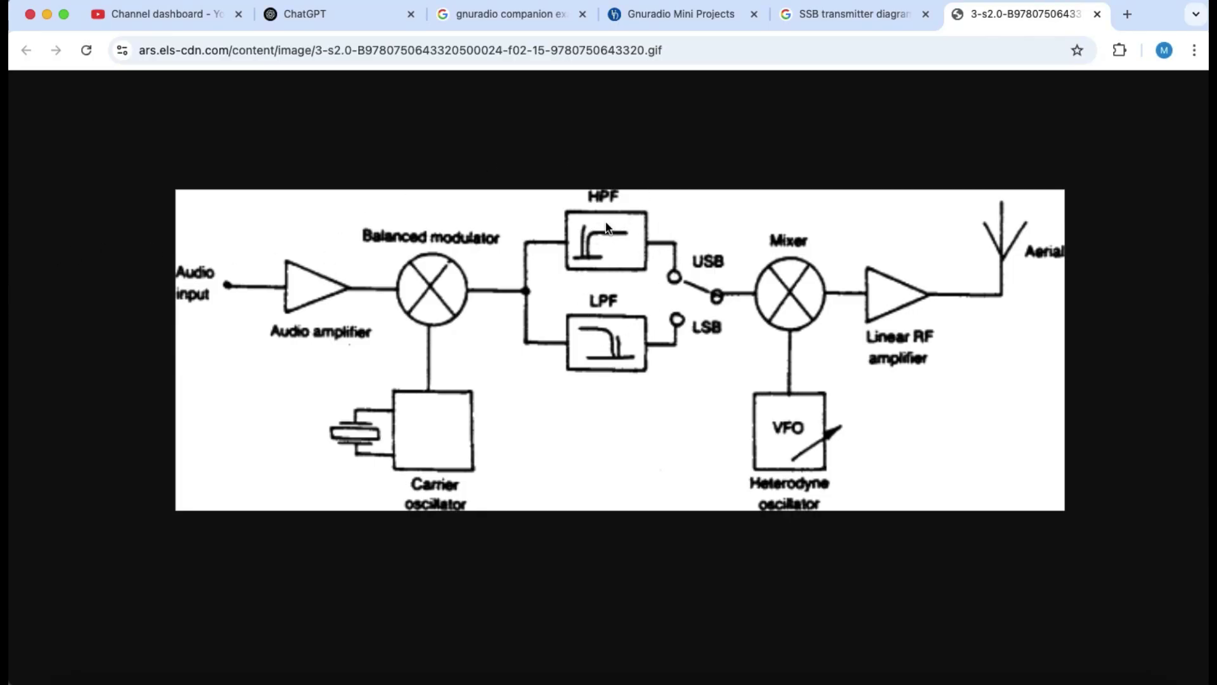
key(super+Tab)
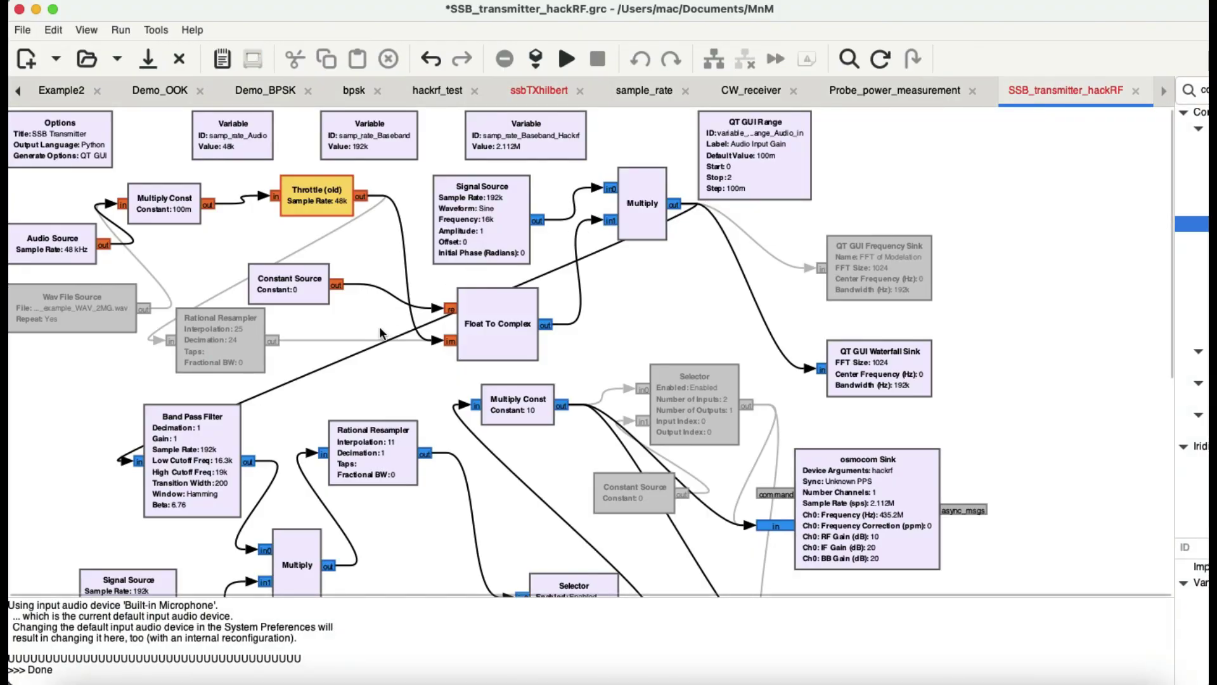
double_click(191, 485)
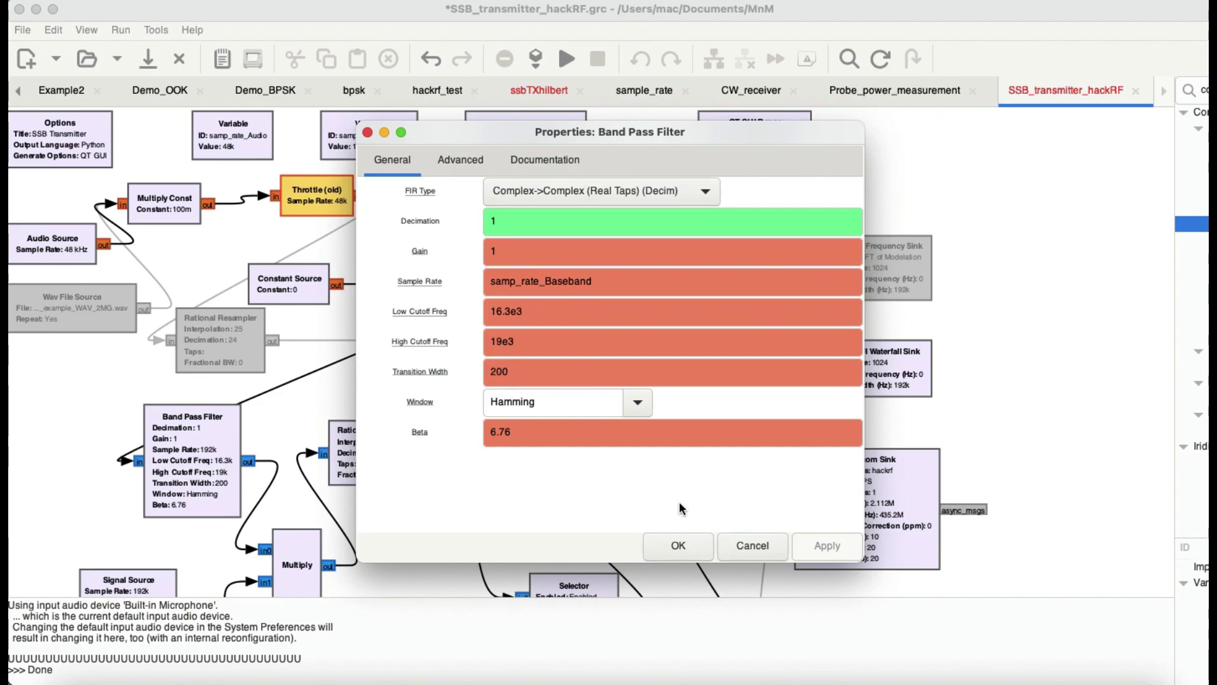
click(667, 546)
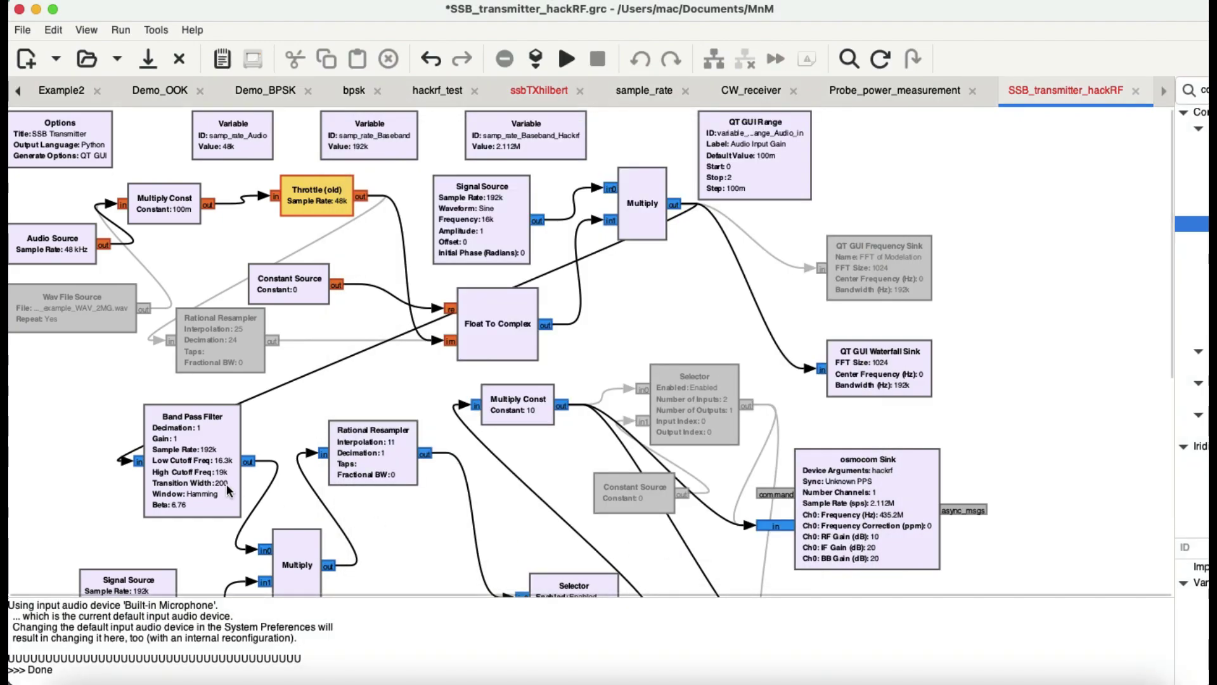
drag(205, 472, 173, 455)
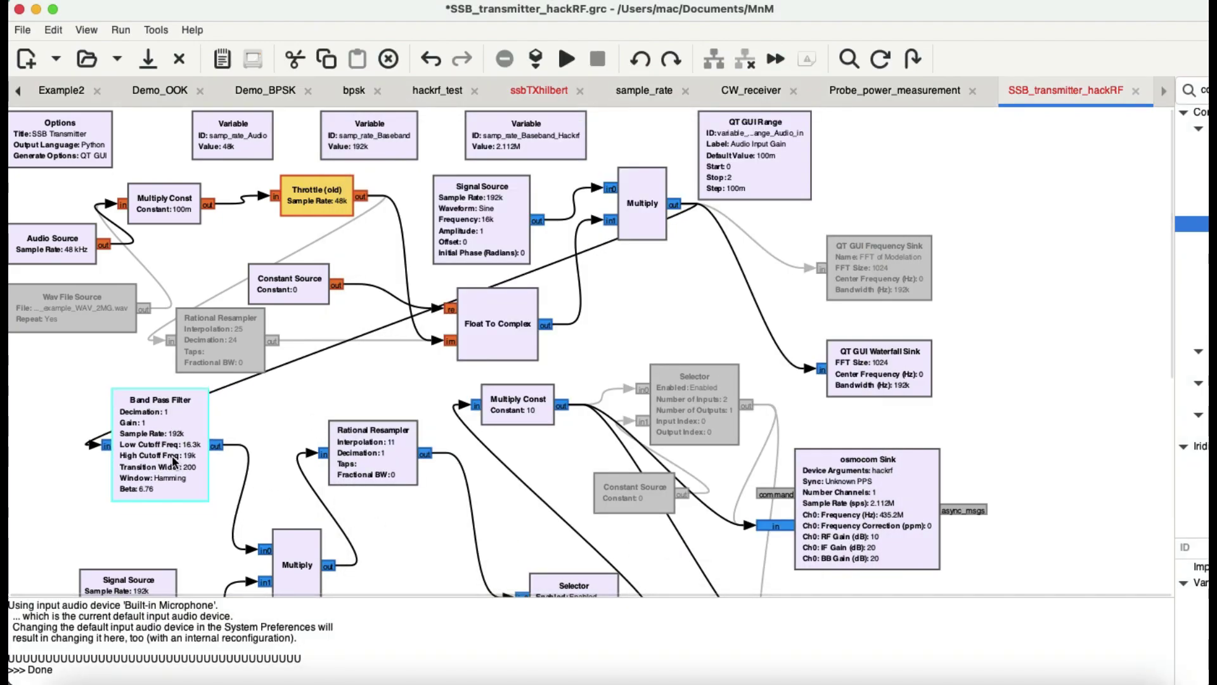
Step: Study the mixer and VFO stages of the SSB diagram, then return to the flowgraph
key(super+Tab)
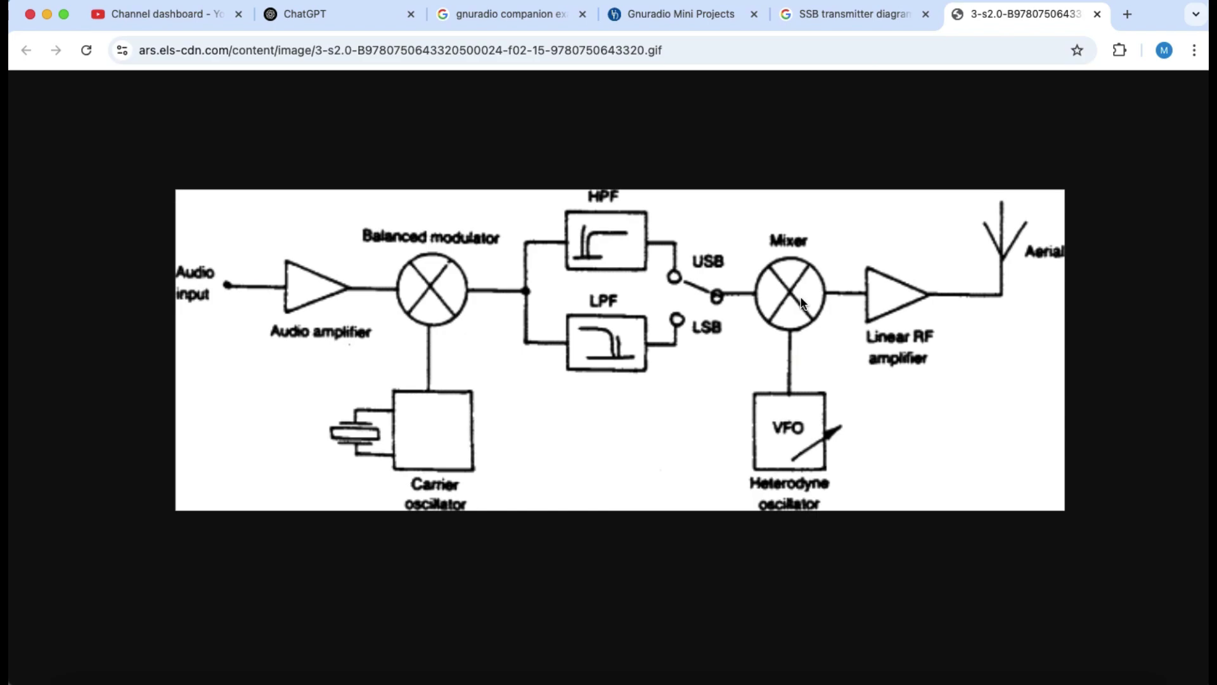
key(super+Tab)
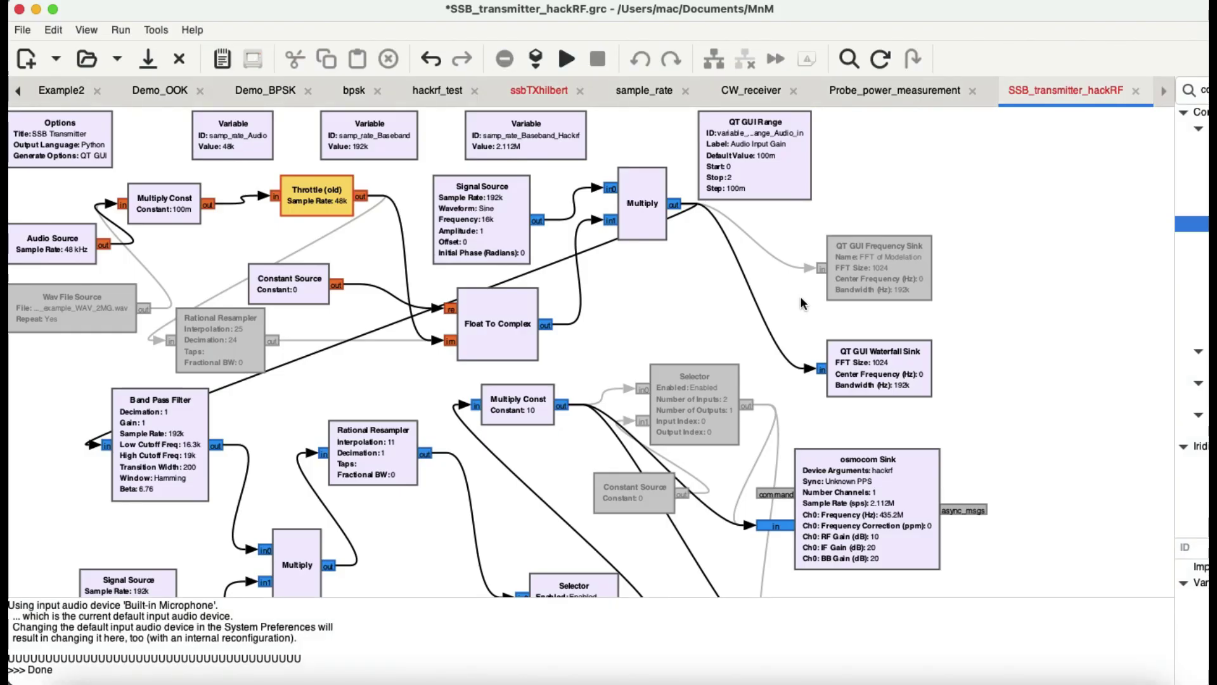
Step: Scroll down and check the Rational Resampler's interpolation 11, decimation 1, leaving it unchanged
scroll(475, 388, down, 6)
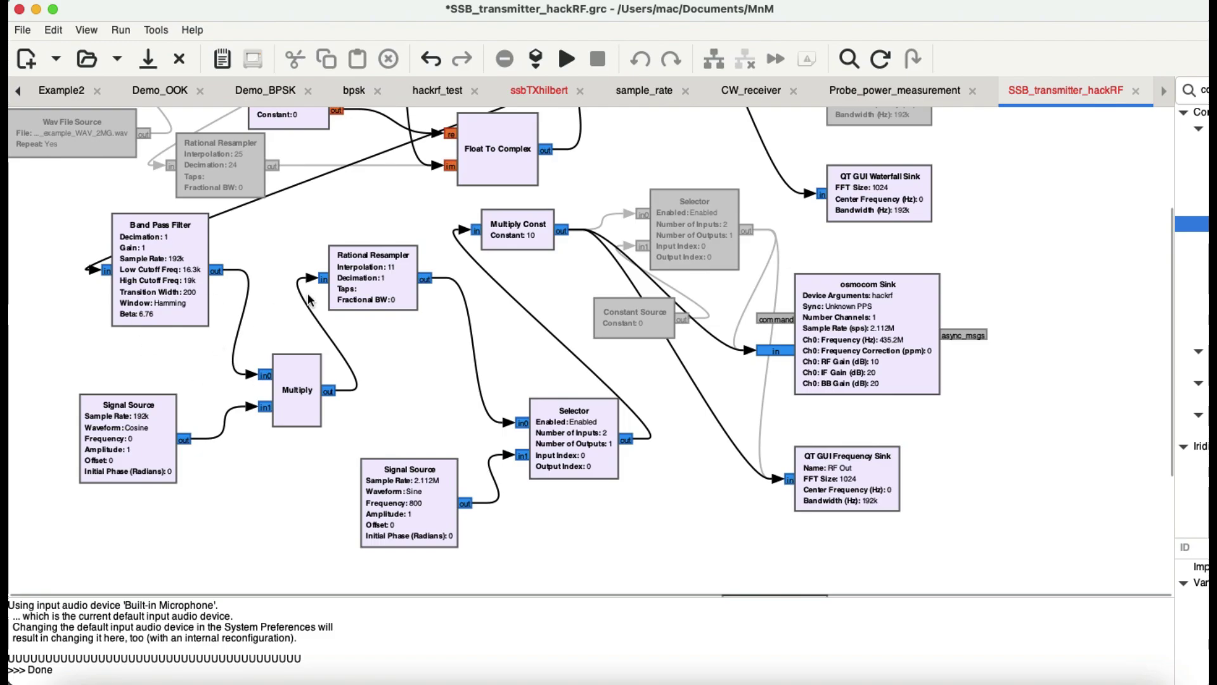
double_click(373, 282)
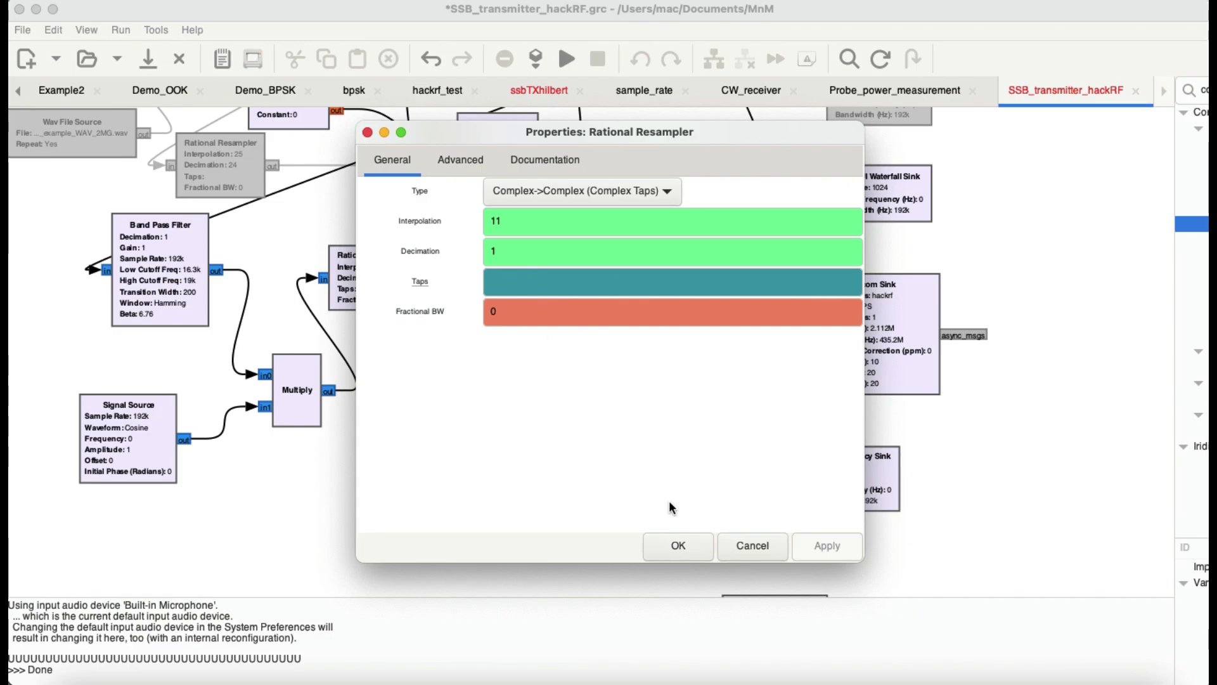
click(678, 546)
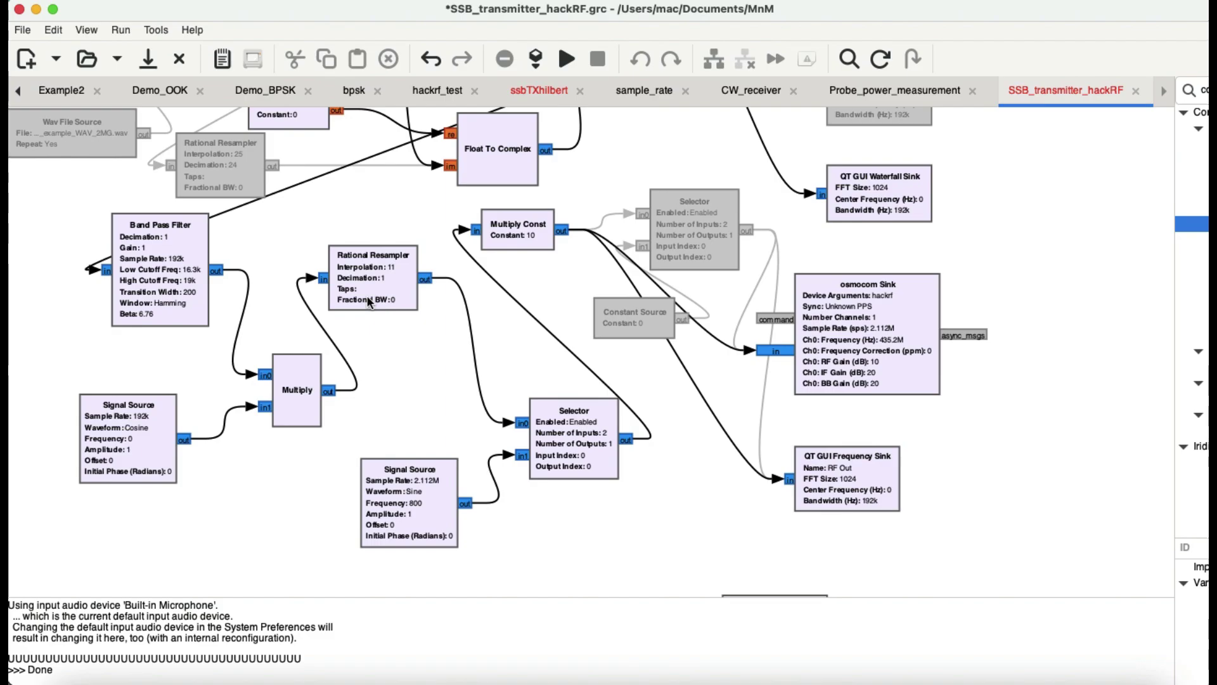
Step: Zoom in and scroll so the resampler, Selector and osmocom Sink blocks are centred
key(ctrl+plus)
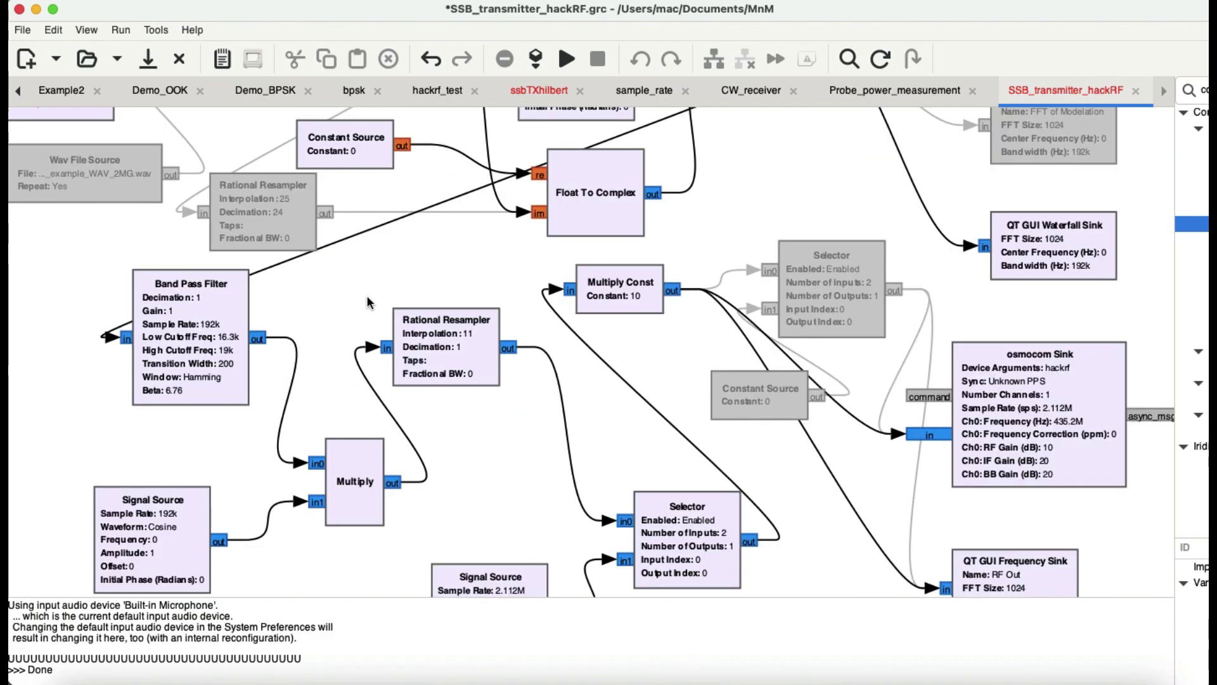
scroll(549, 363, down, 2)
scroll(549, 363, right, 3)
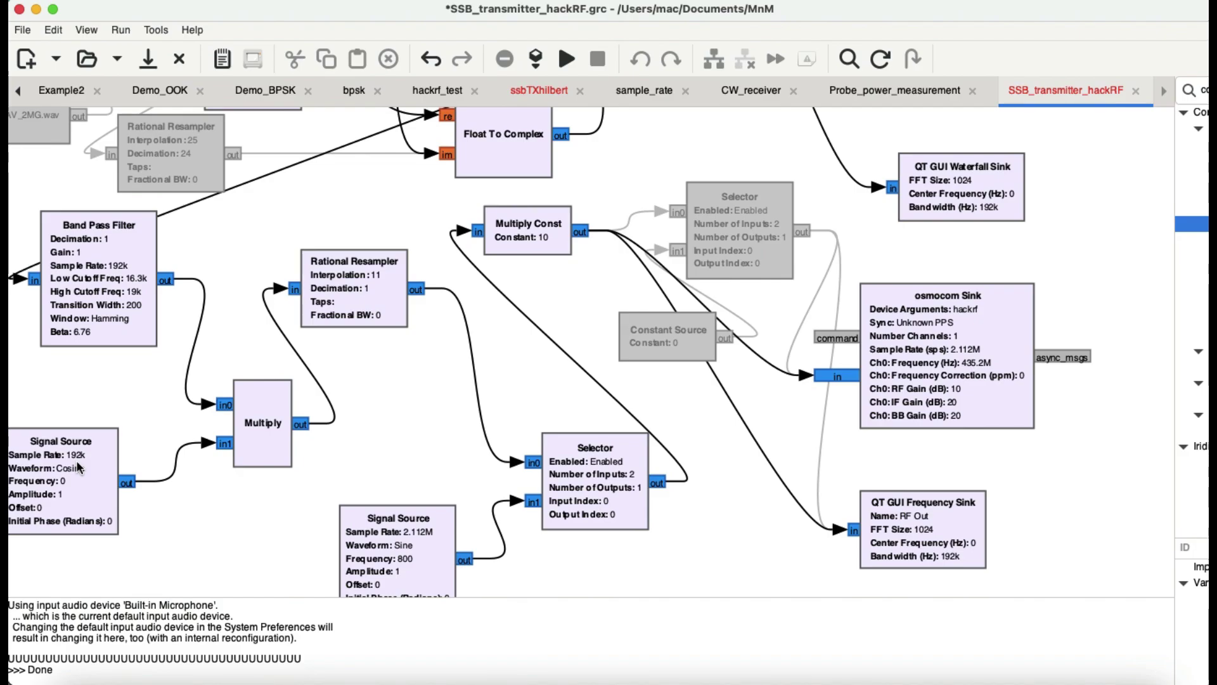
key(super+space)
text(calc)
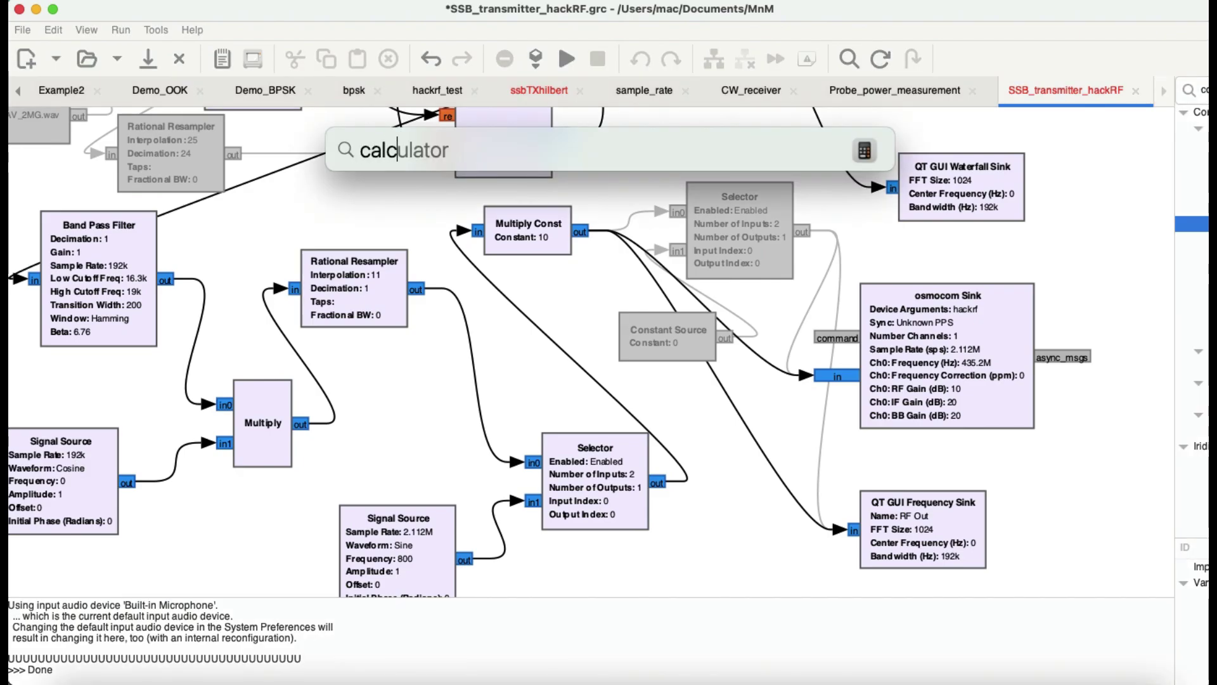
key(Return)
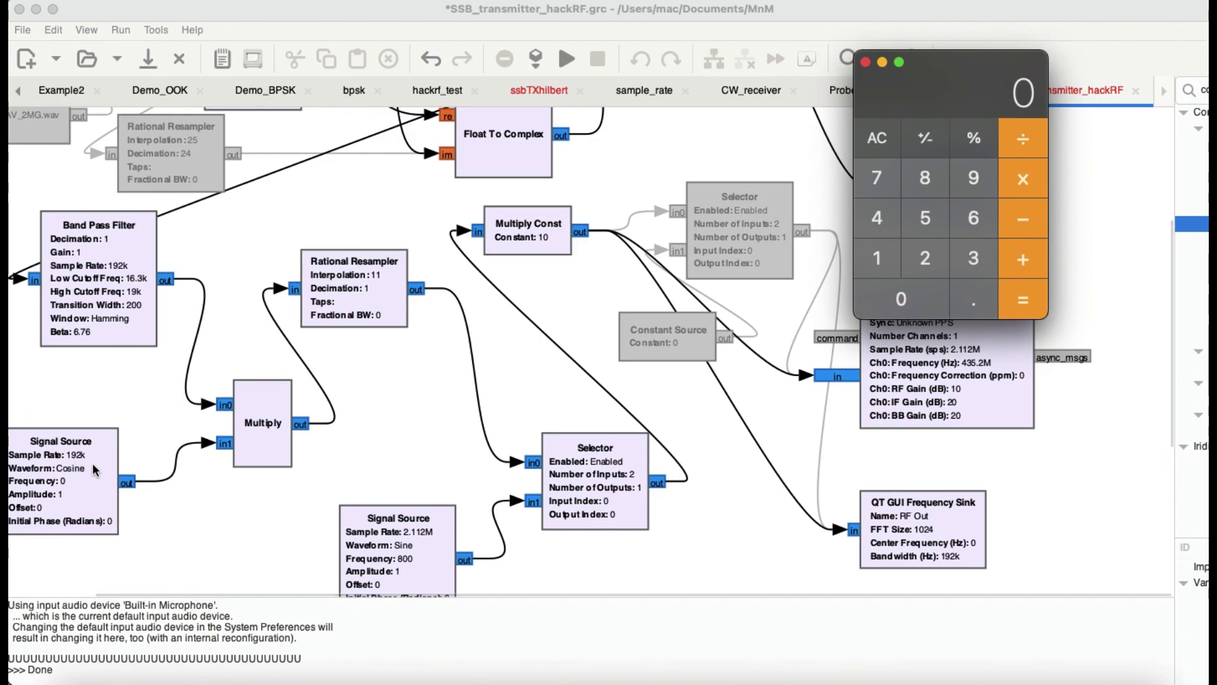
text(1)
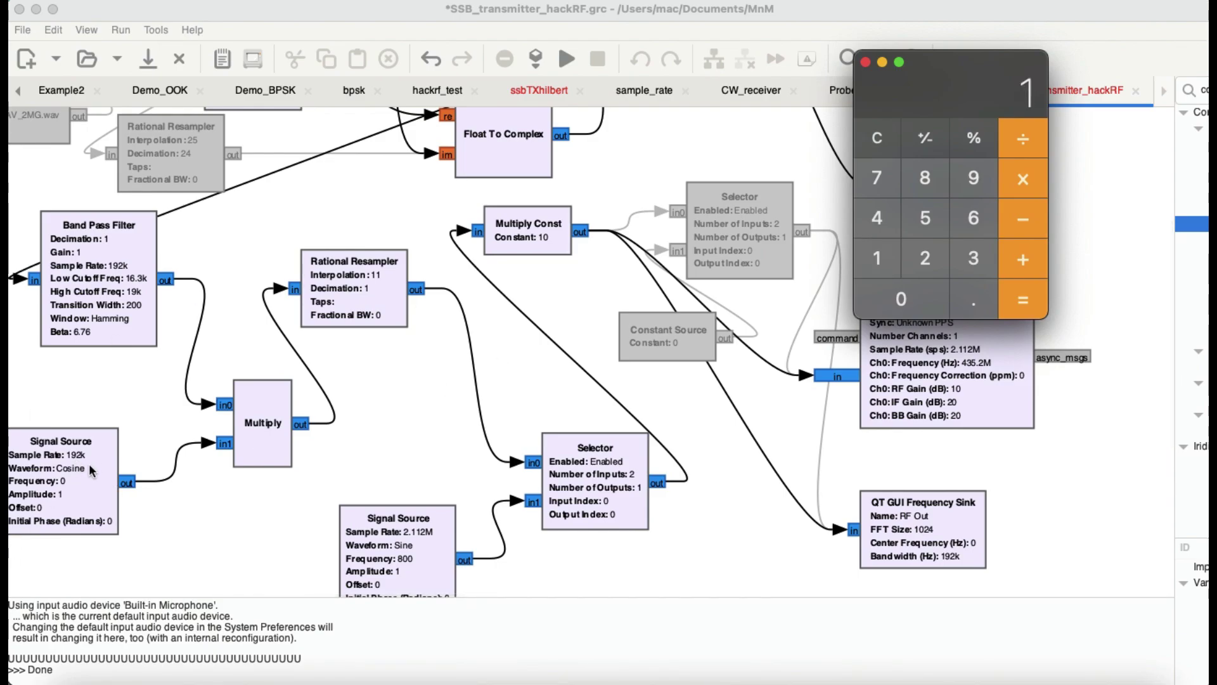
text(92)
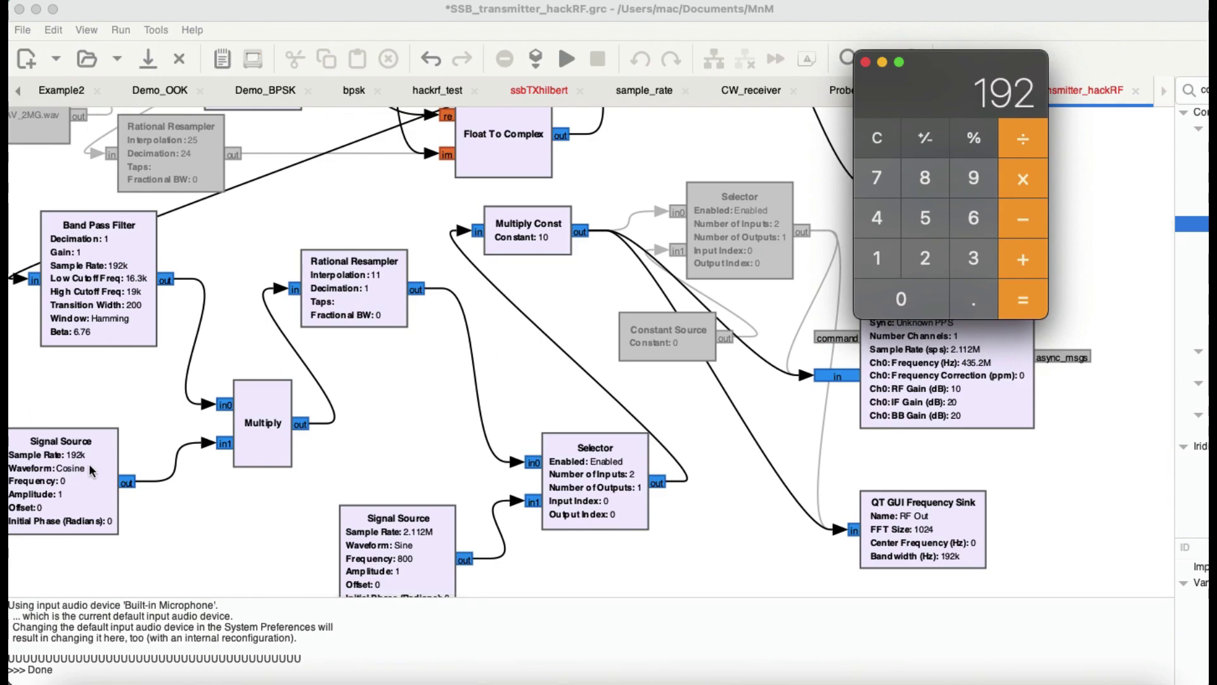
text(*)
text(11)
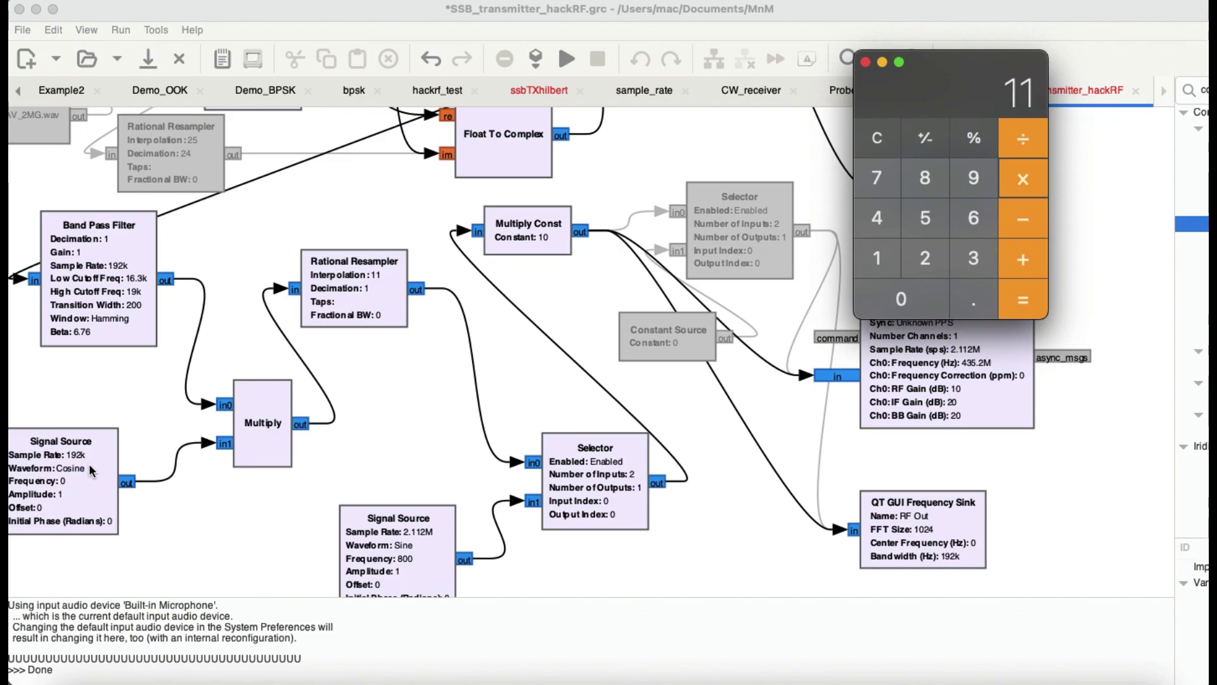
key(Return)
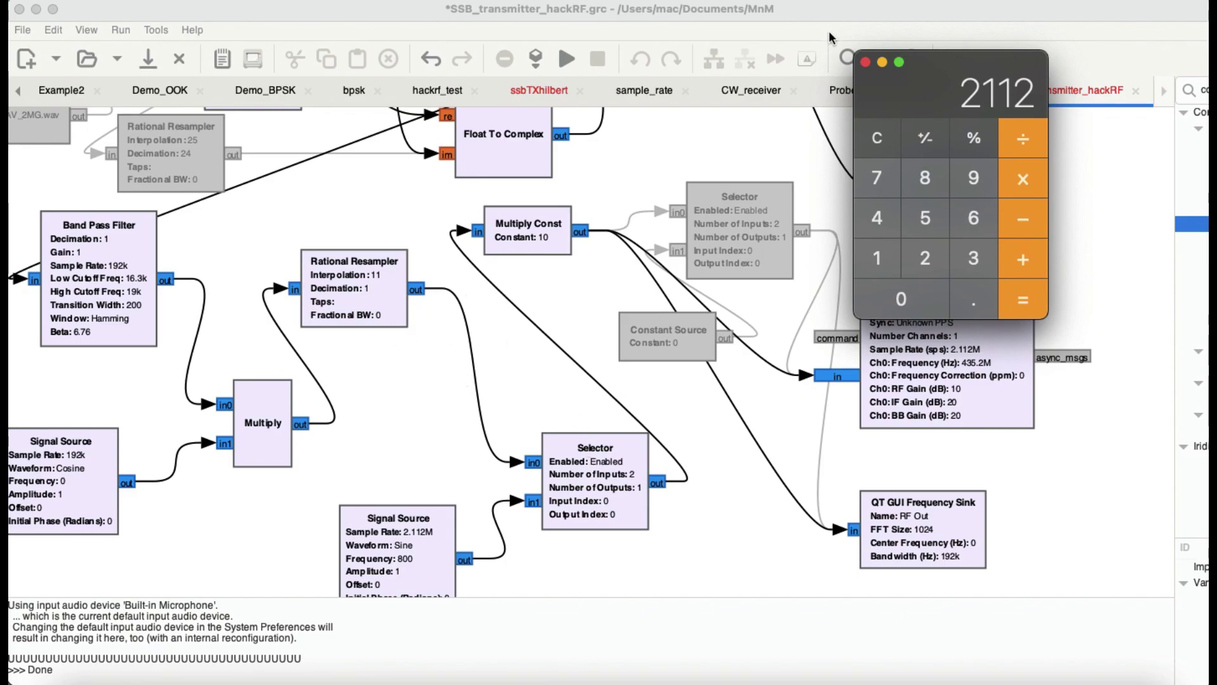
click(866, 62)
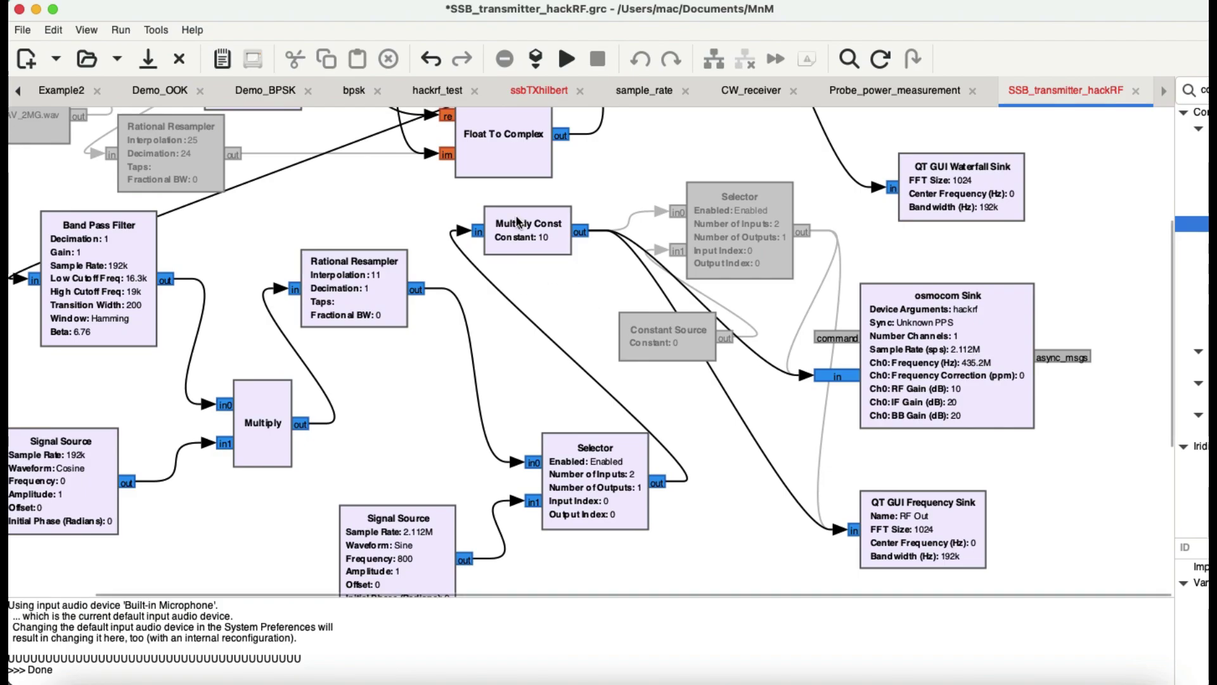
key(super+Tab)
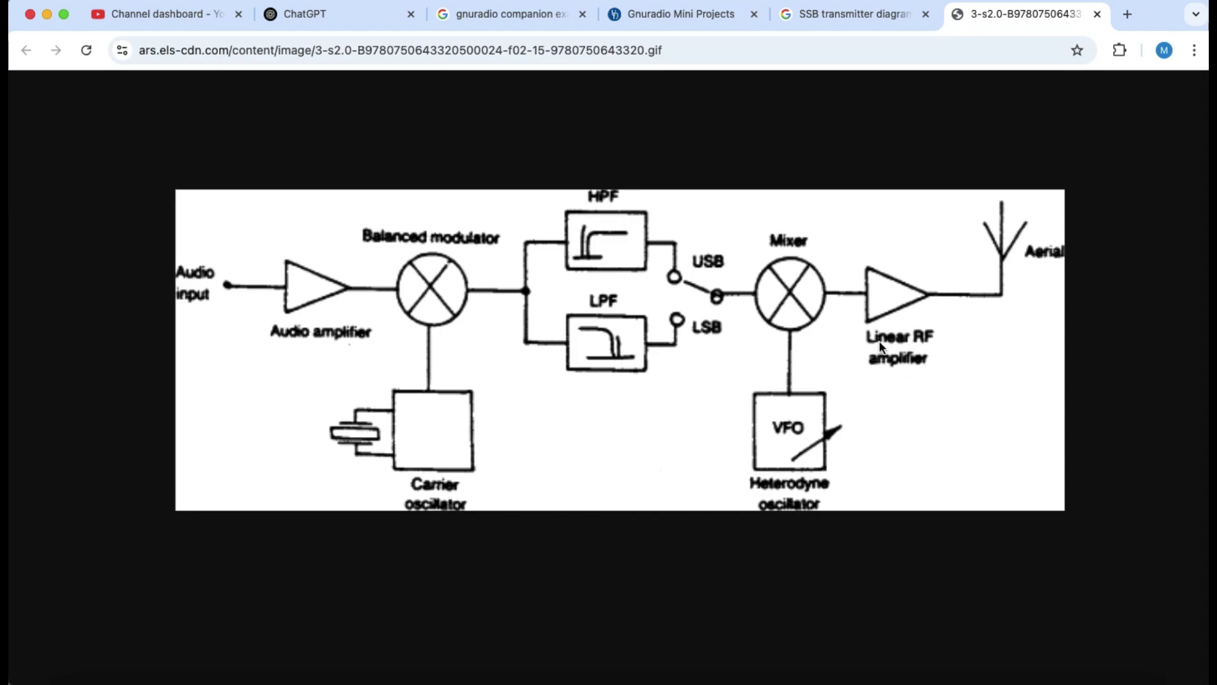
key(super+Tab)
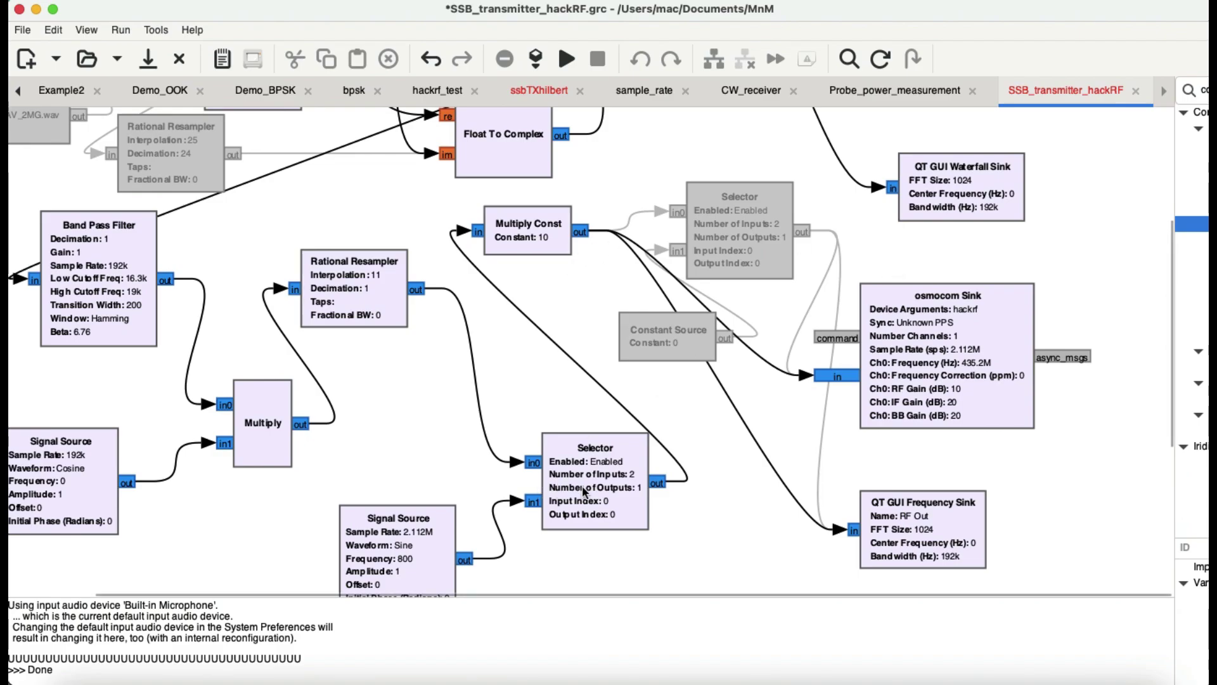
key(super+Tab)
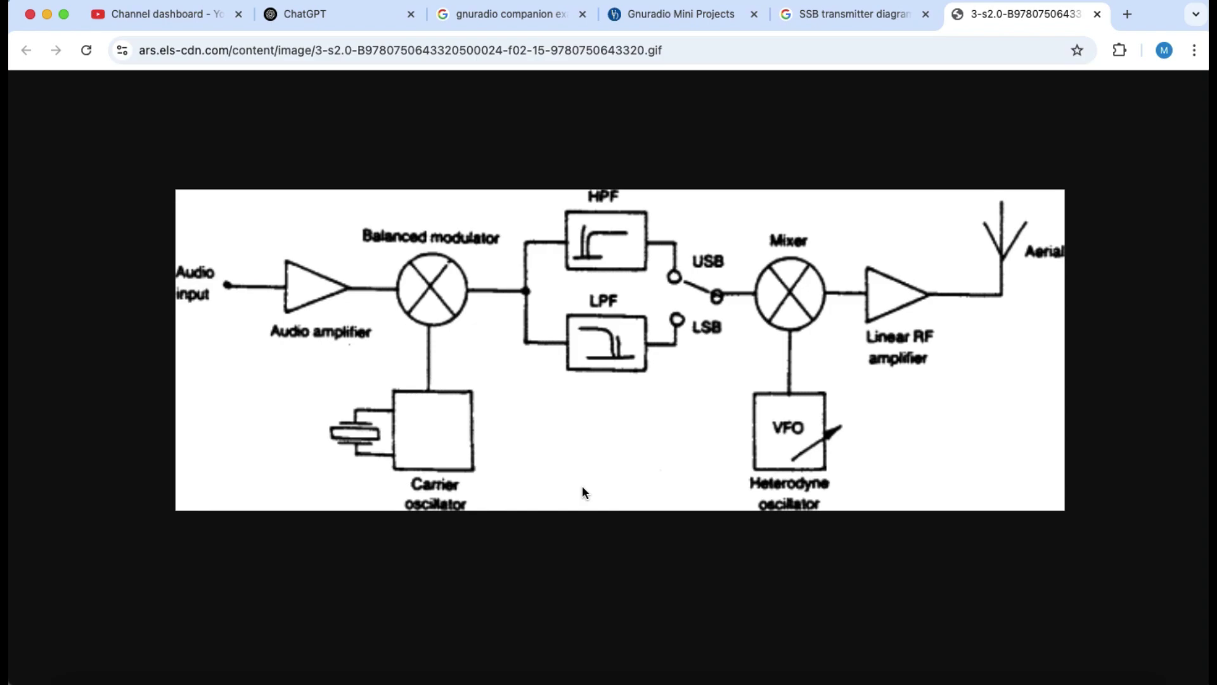
key(super+Tab)
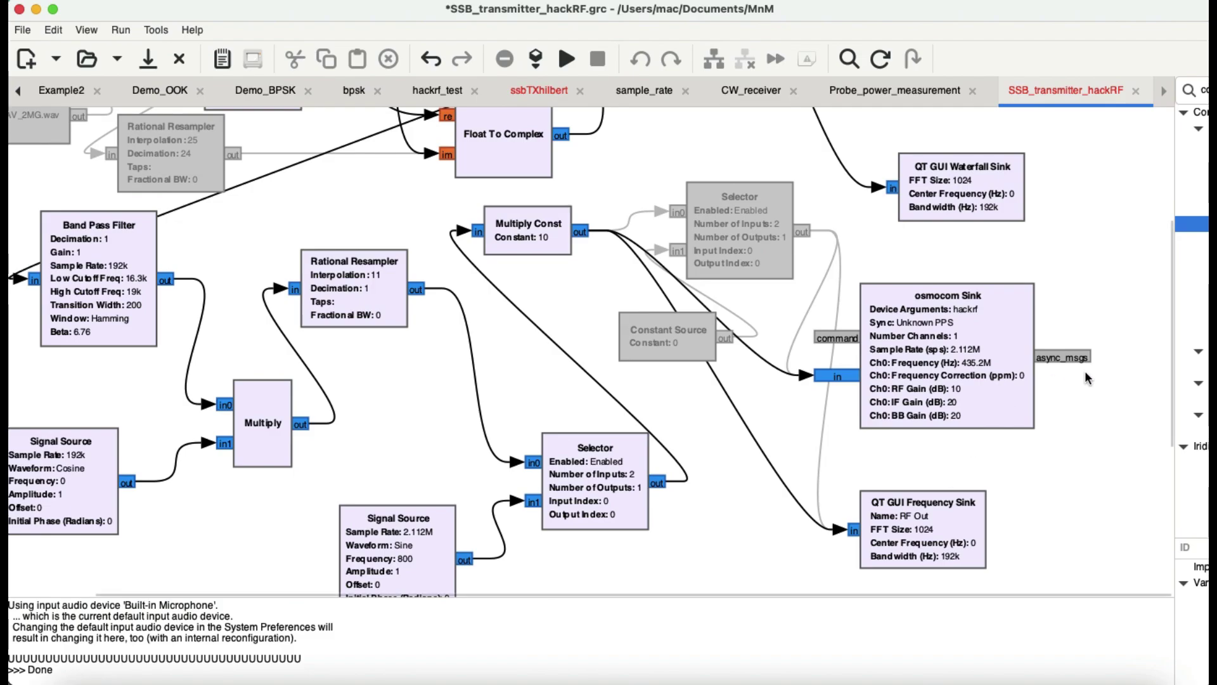
double_click(961, 377)
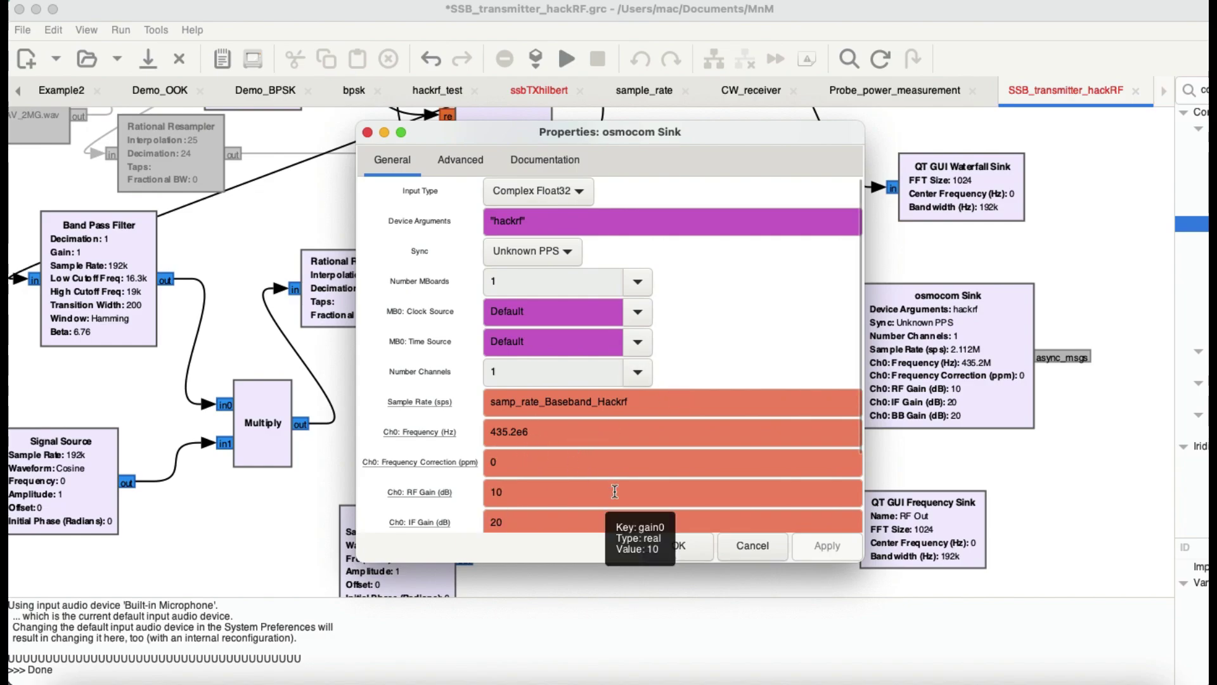
click(678, 546)
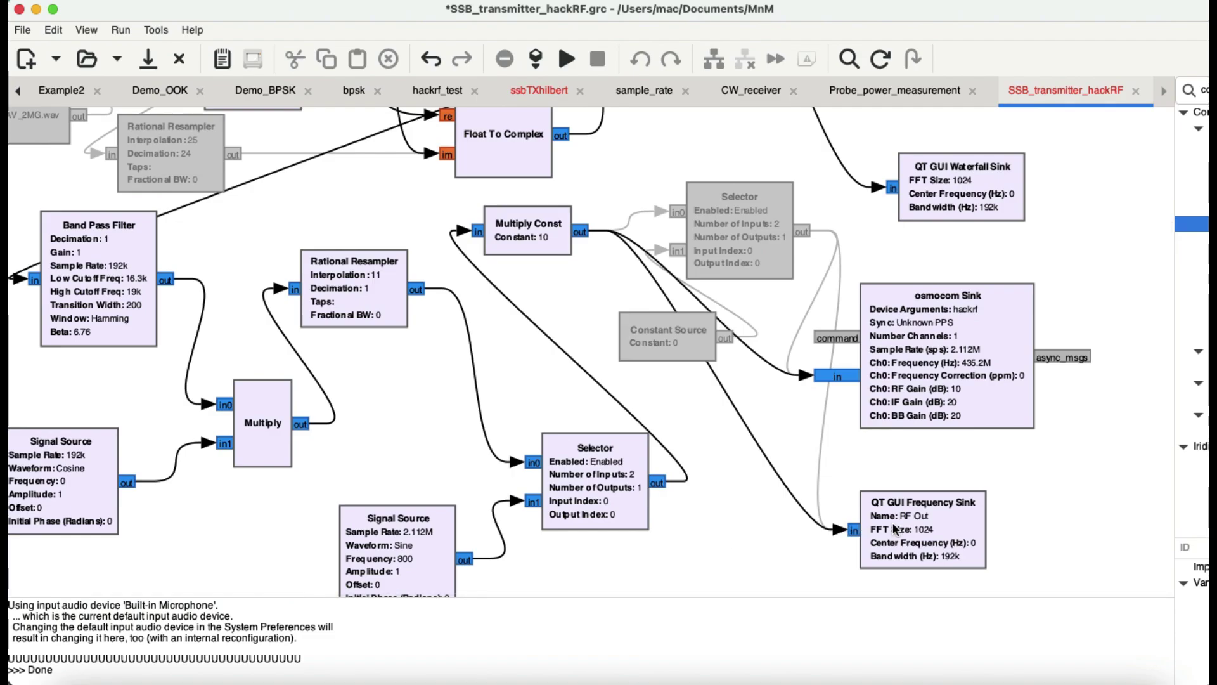
scroll(894, 528, up, 5)
scroll(894, 528, left, 3)
scroll(895, 529, up, 2)
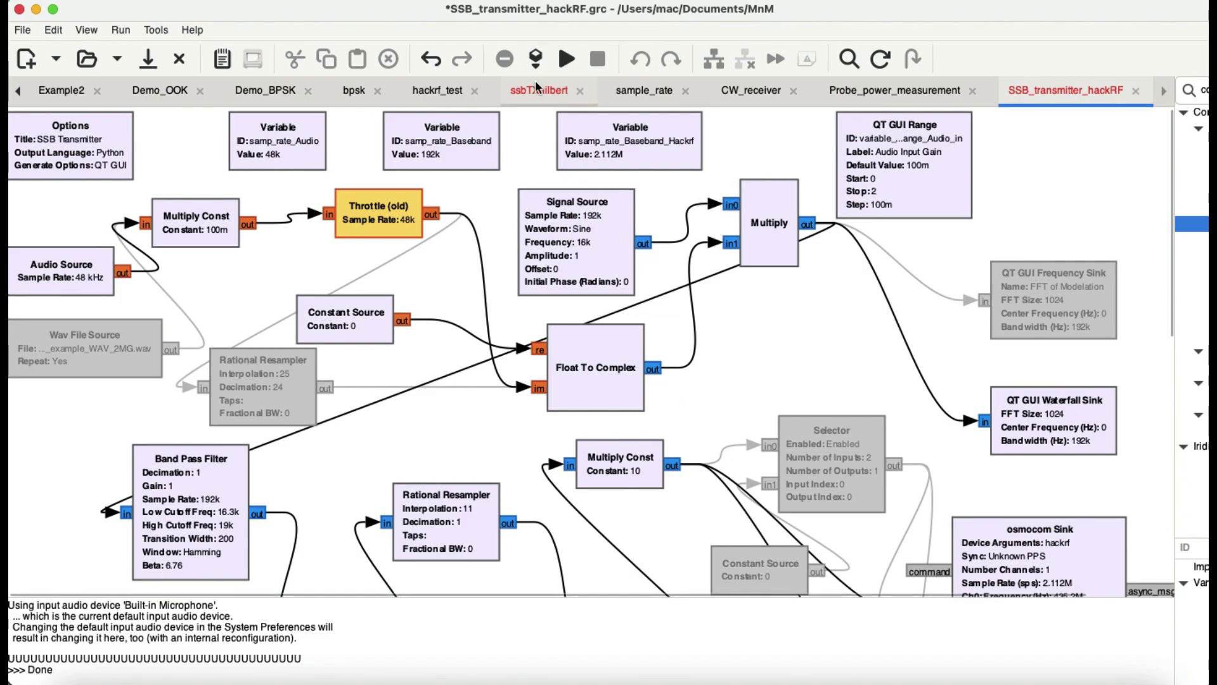
Step: Run the flowgraph and key the CW carrier on and off about eight times
click(560, 59)
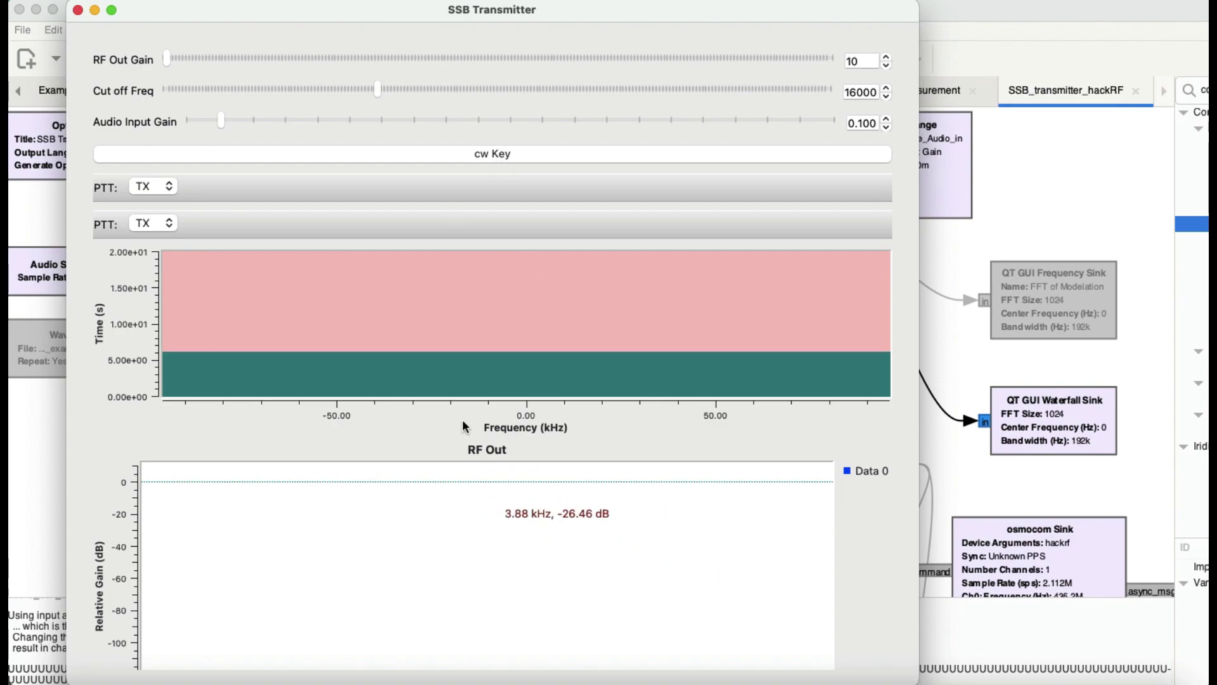
click(489, 154)
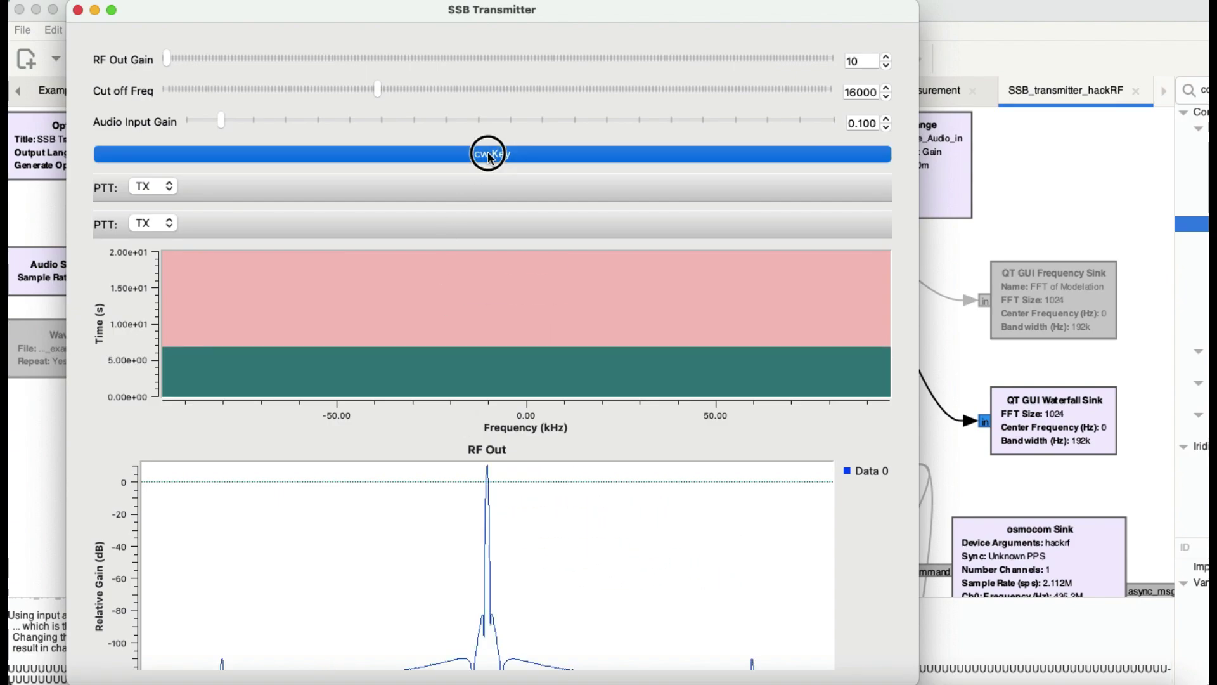
click(488, 154)
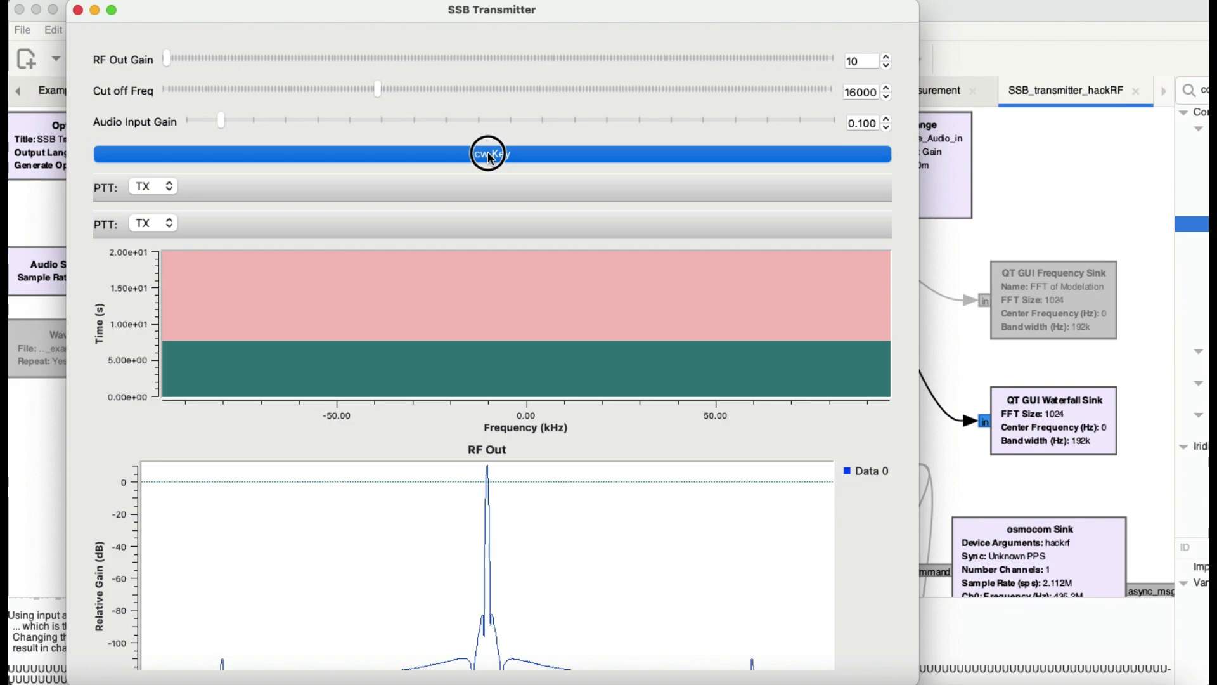
click(488, 154)
click(488, 154)
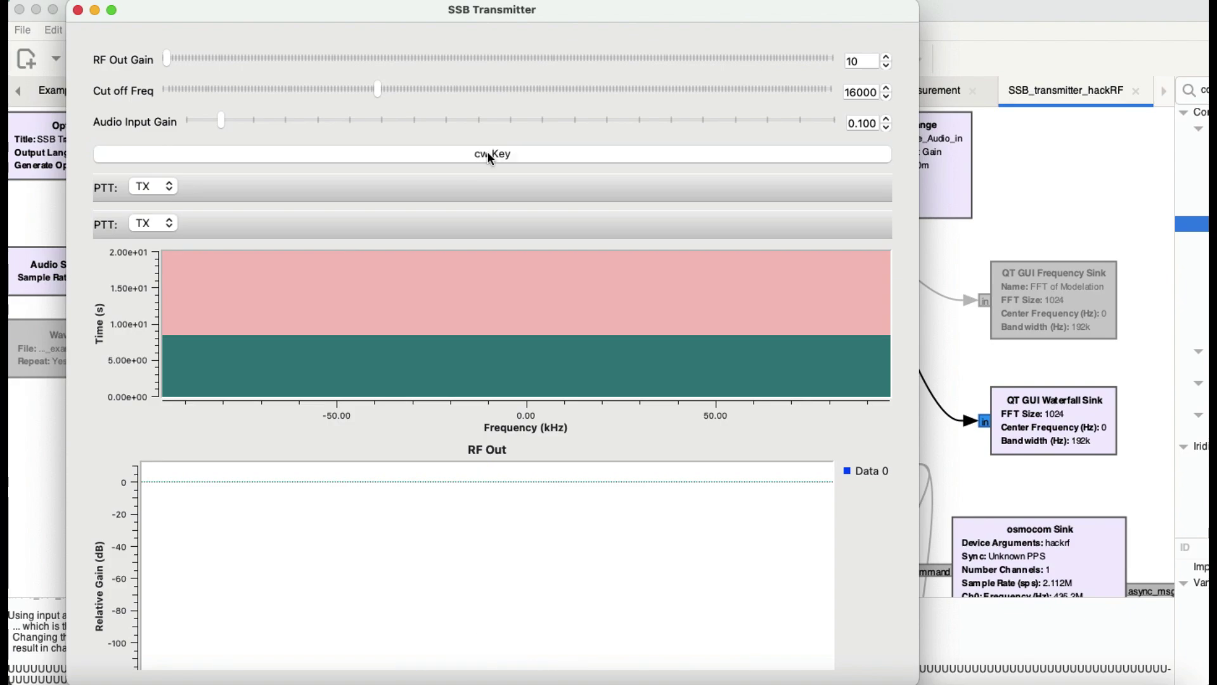
click(488, 154)
click(488, 154)
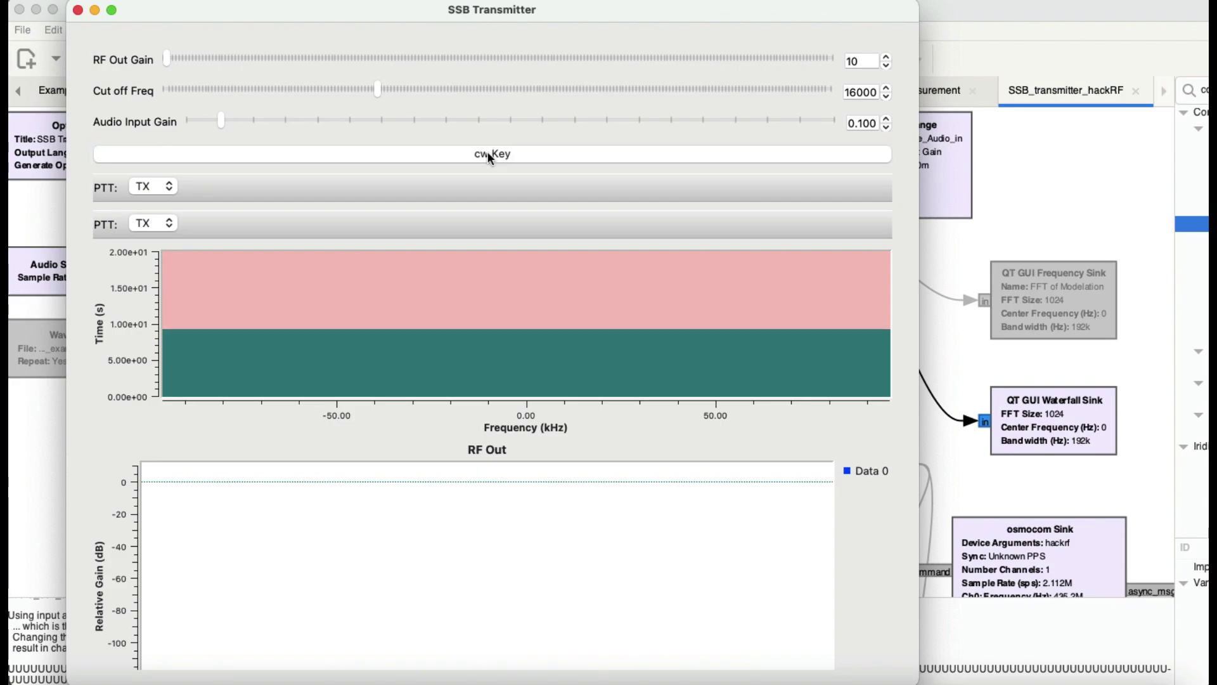
click(488, 154)
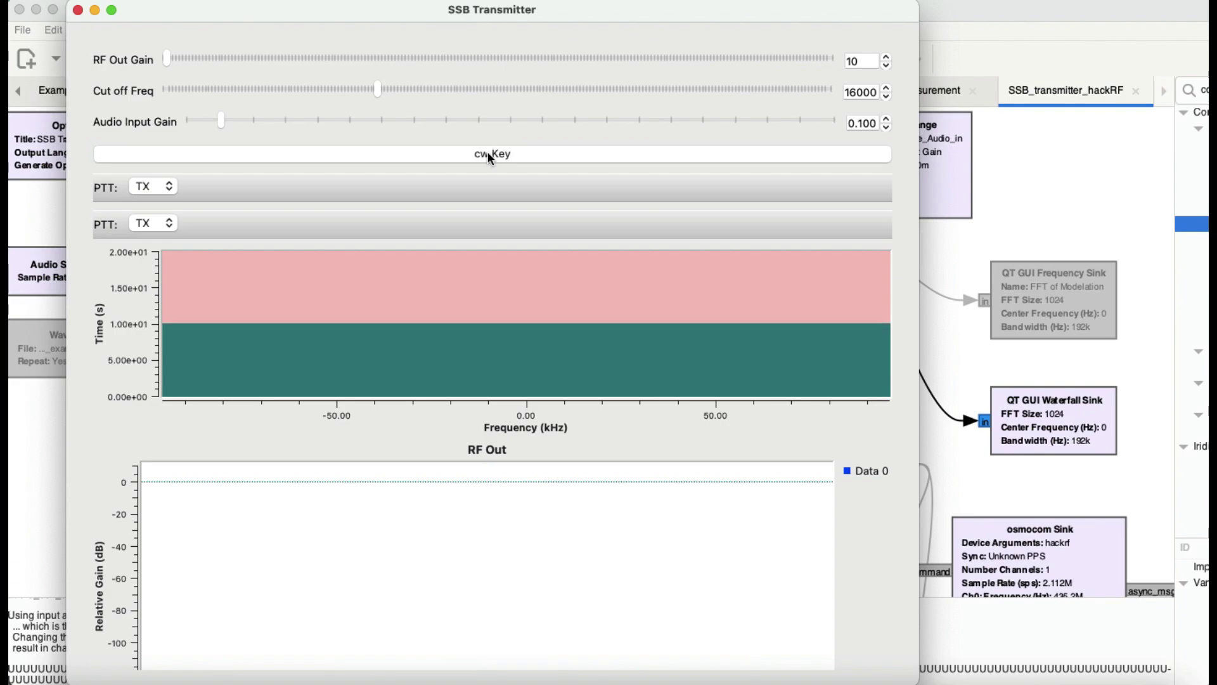
click(488, 154)
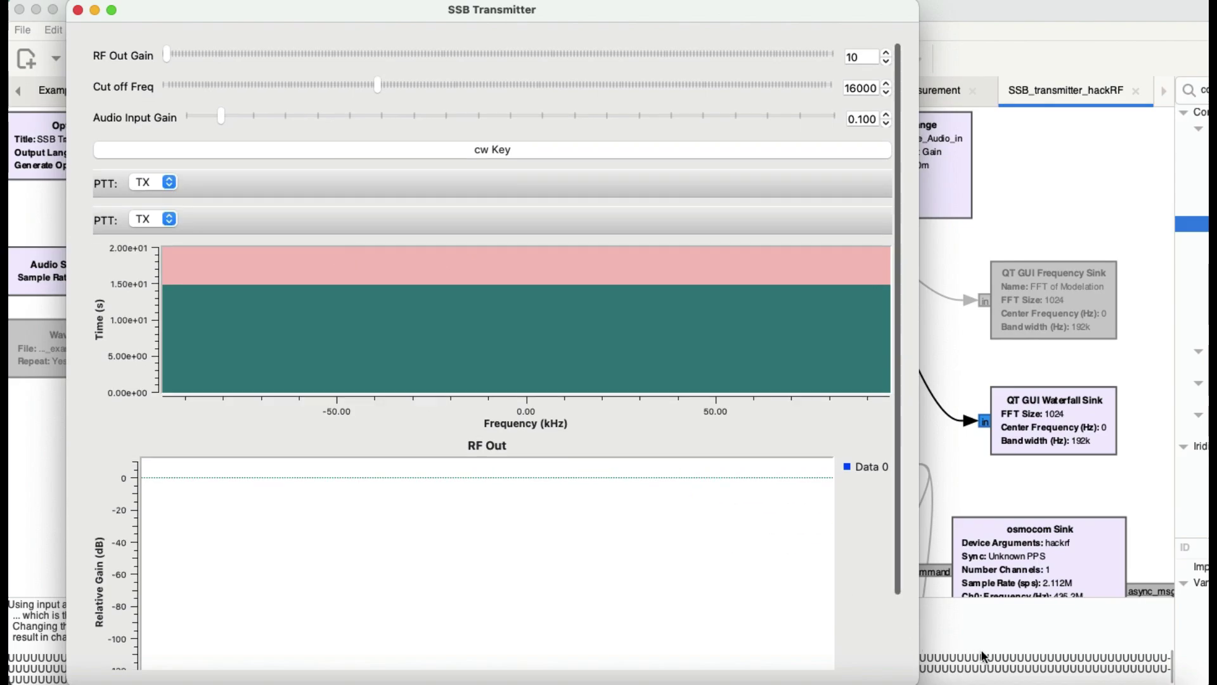
Step: Bring Gqrx forward, separate the windows, and tile SSB Transmitter to the left half
click(1018, 653)
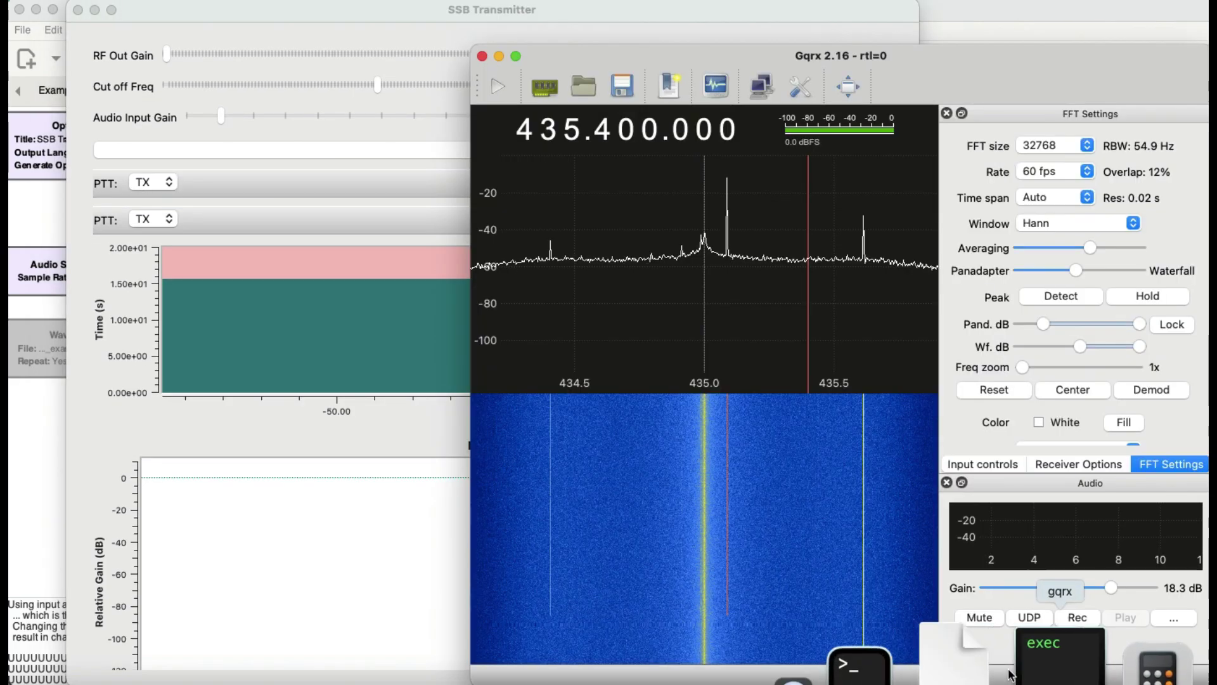
click(892, 57)
drag(891, 59, 943, 59)
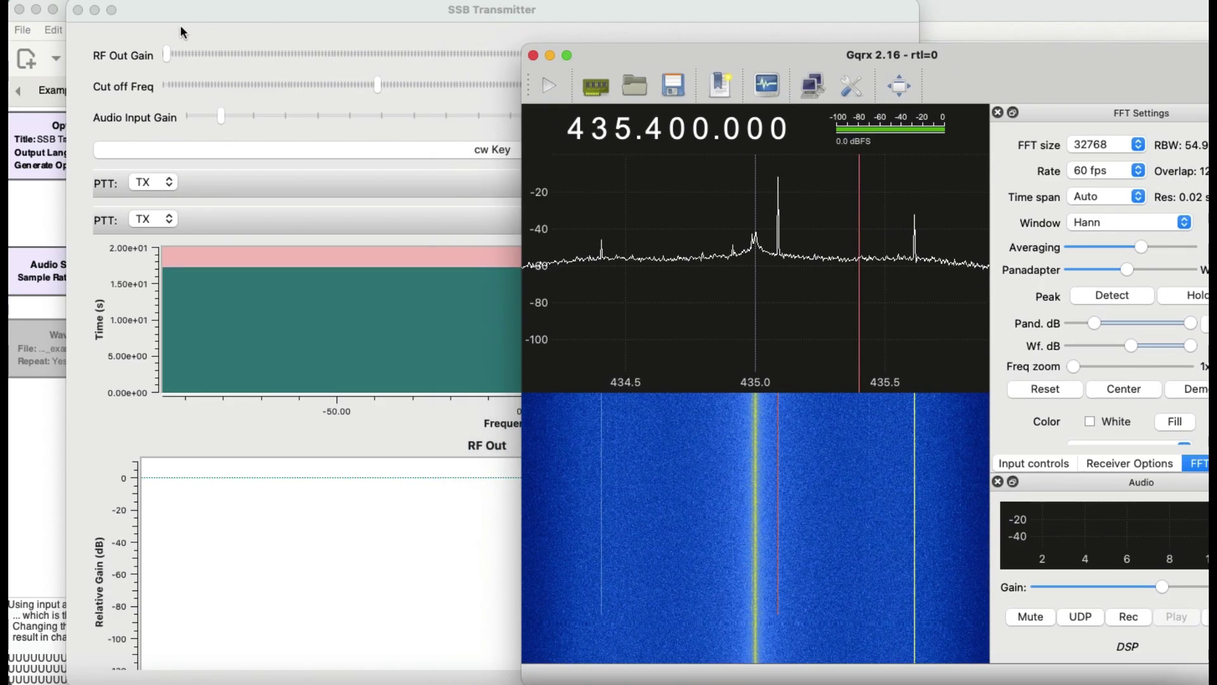
drag(152, 11, 95, 10)
click(53, 15)
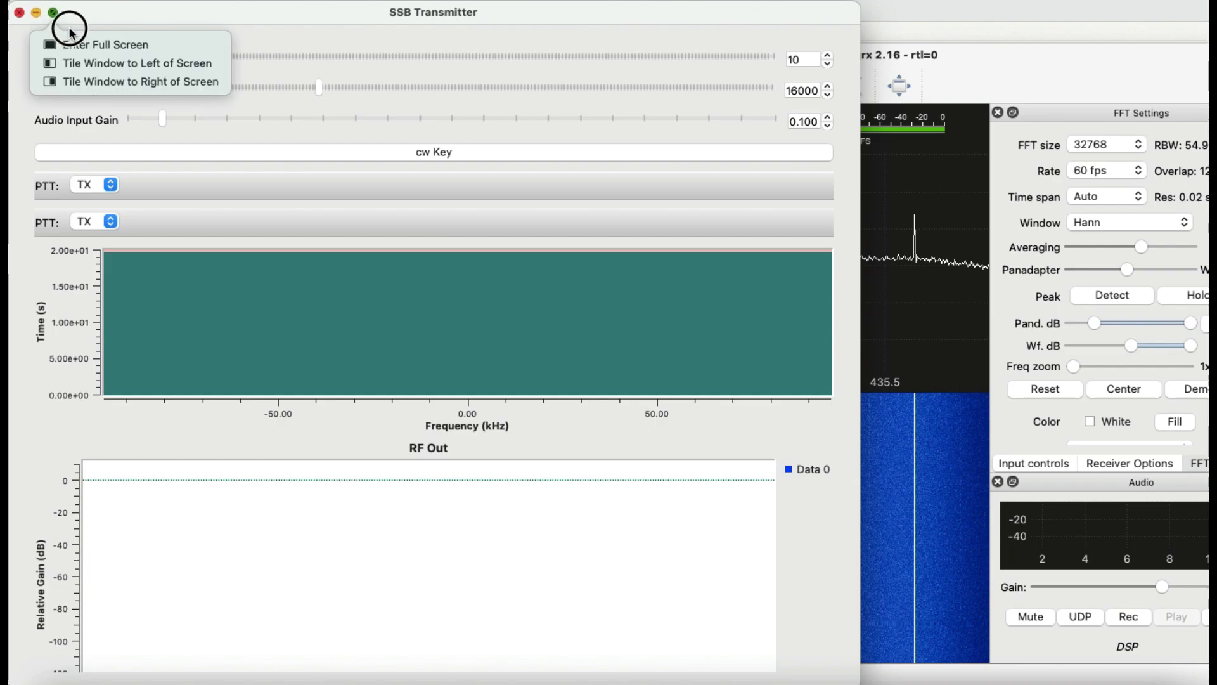
click(95, 63)
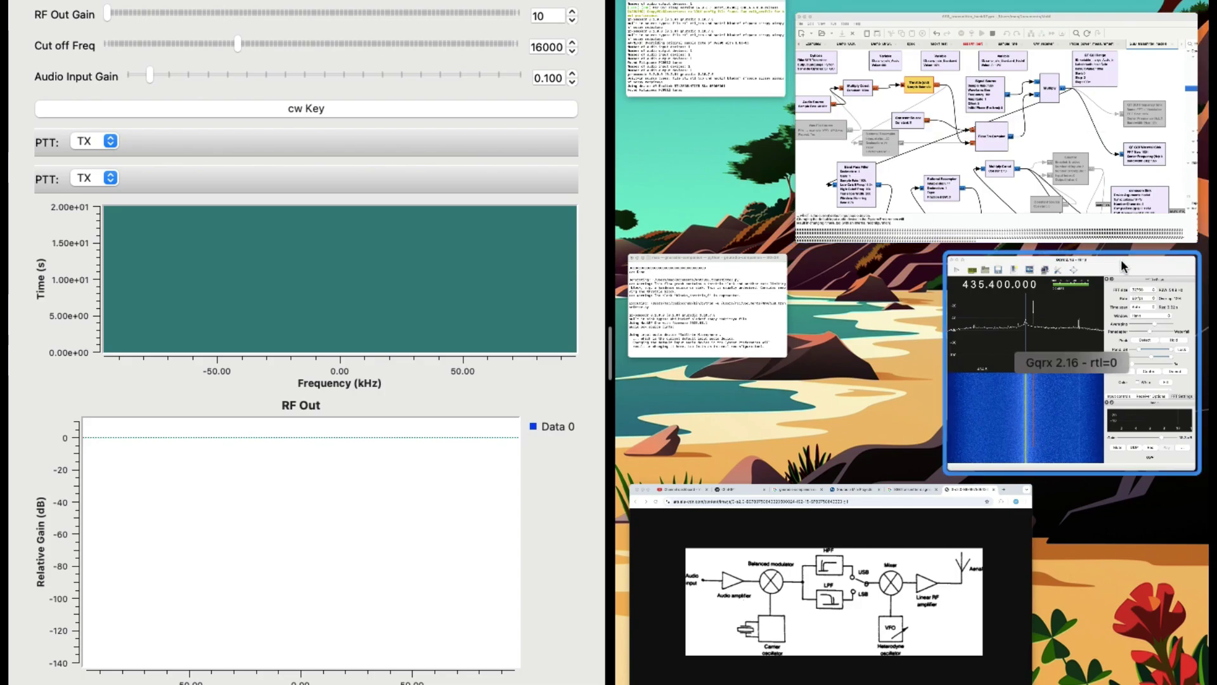
Step: Tile Gqrx on the right, start DSP, and raise RF Out Gain to 200
click(1120, 260)
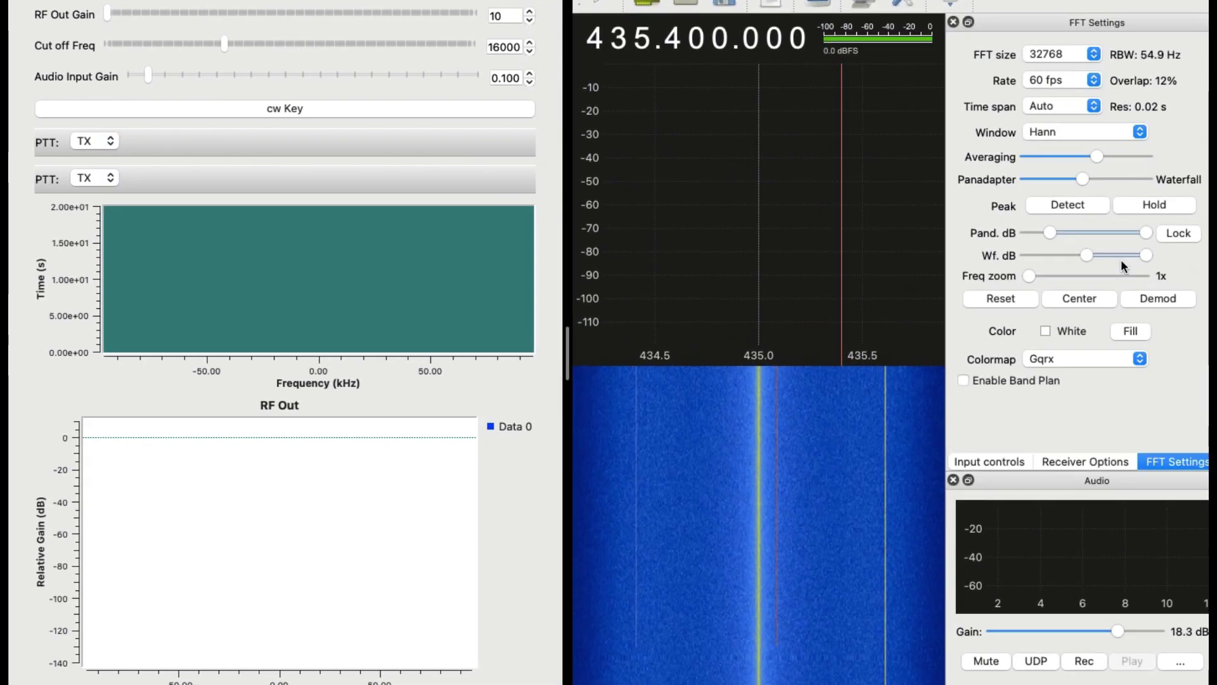
click(599, 4)
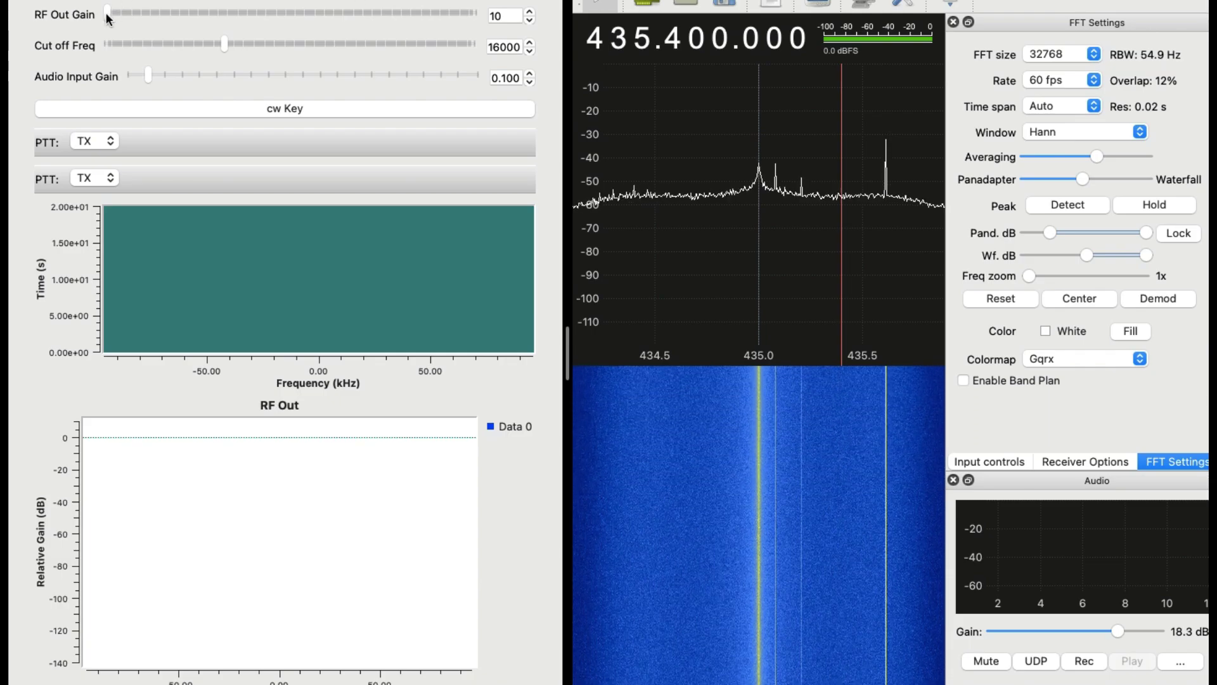
mouse_move(108, 17)
mouse_down()
mouse_move(171, 15)
mouse_move(112, 15)
mouse_up()
Step: Key the CW carrier several times and watch it near 435.2 MHz in the waterfall
click(277, 108)
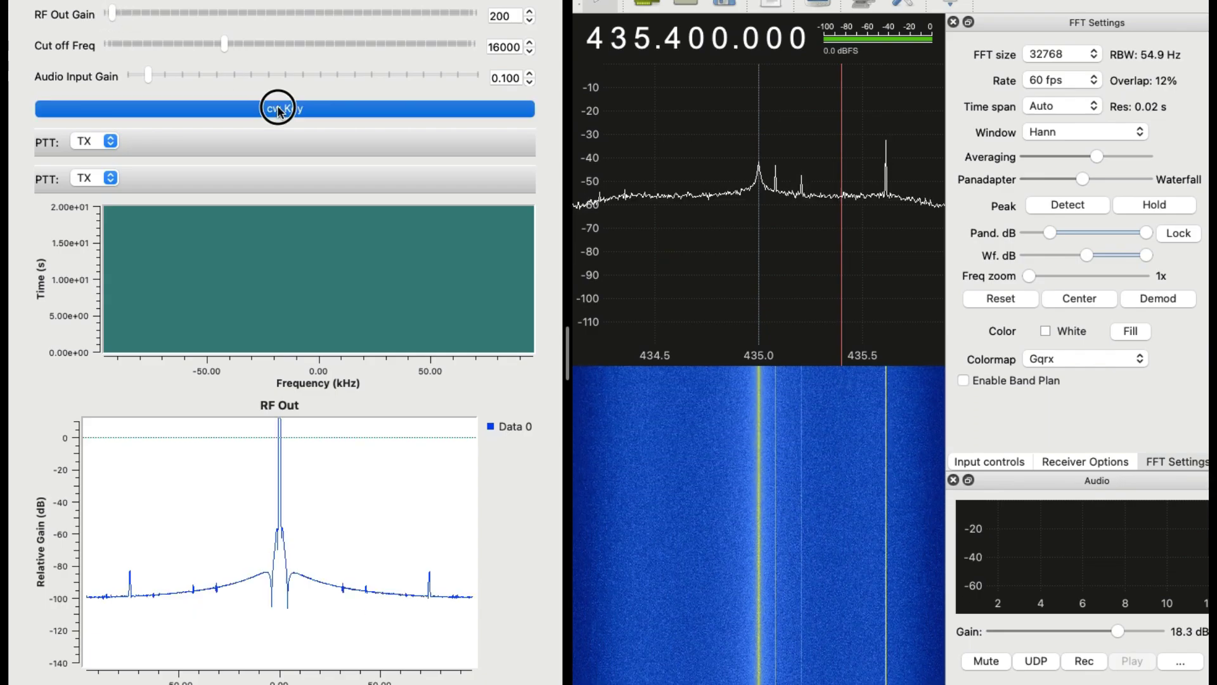
drag(278, 109, 279, 111)
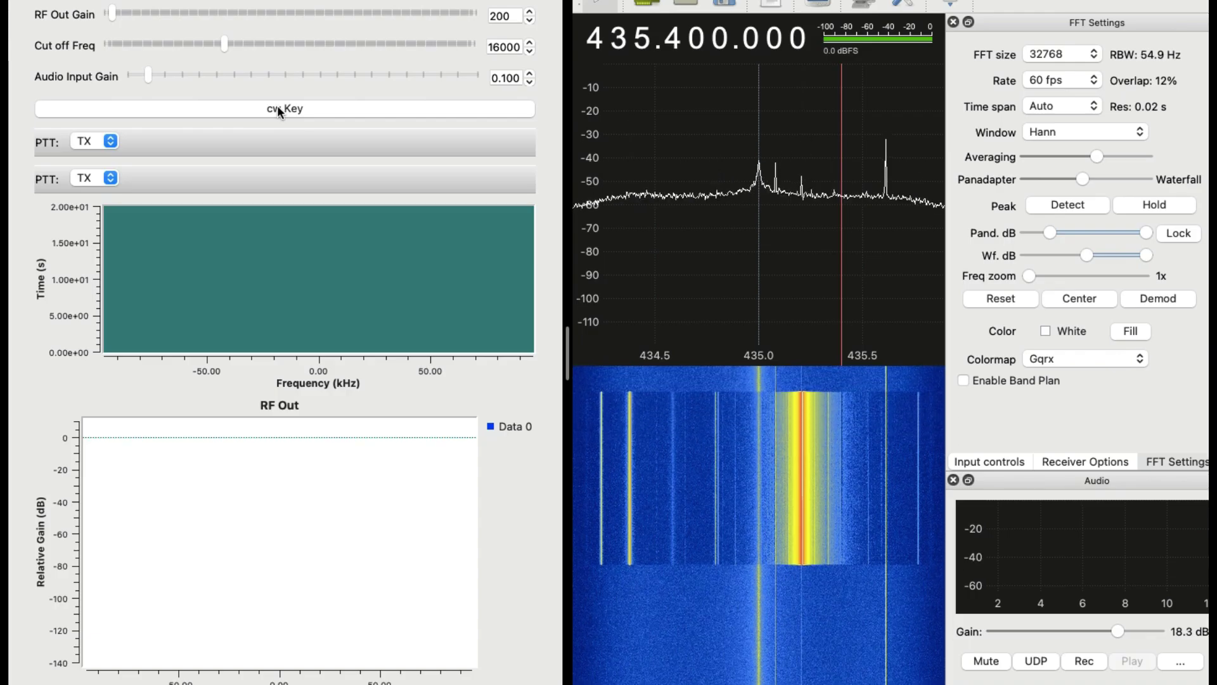
drag(278, 109, 277, 107)
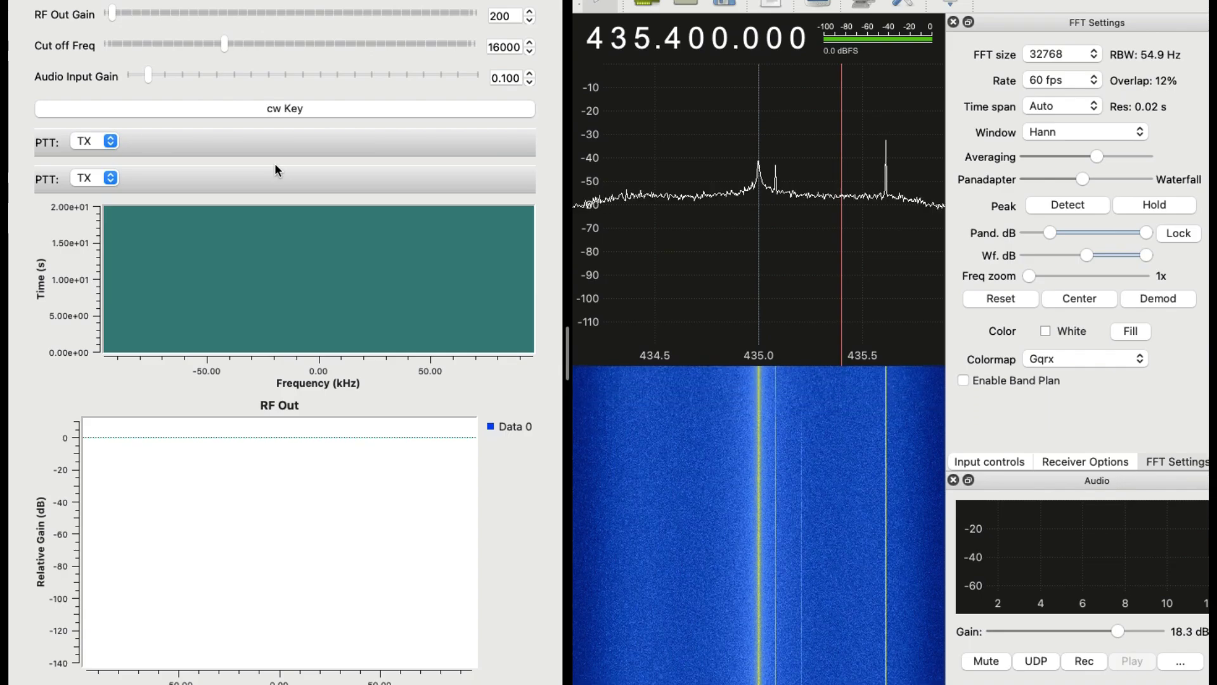
click(291, 108)
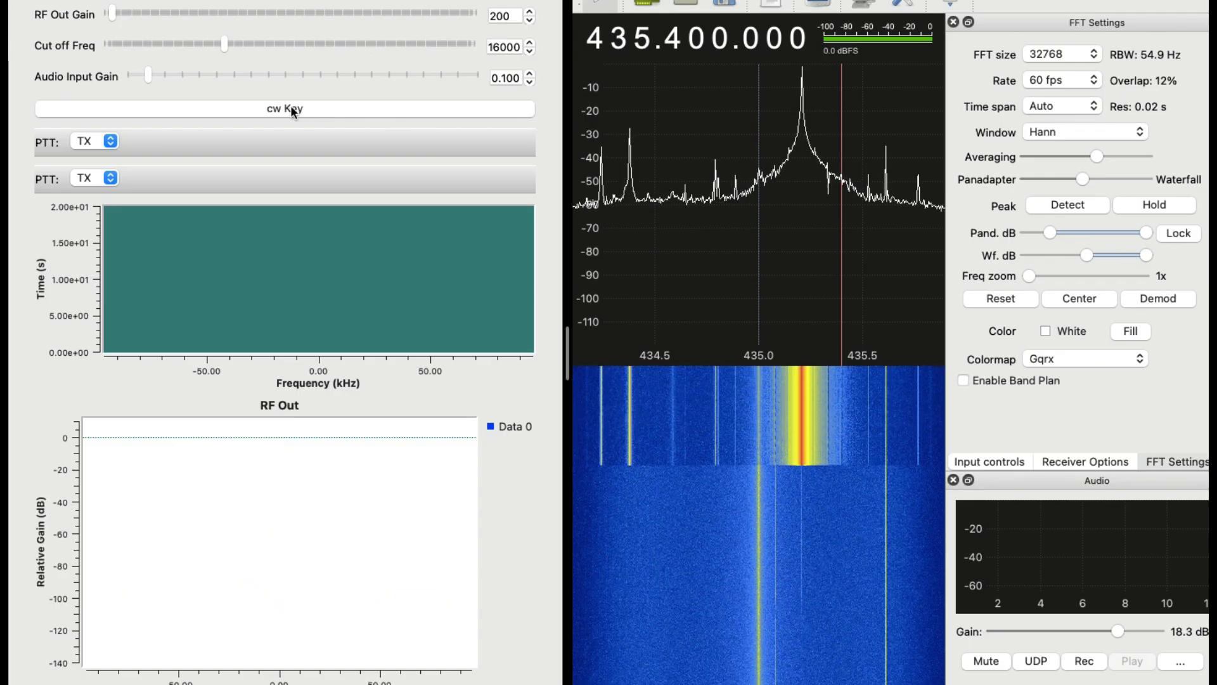
click(291, 109)
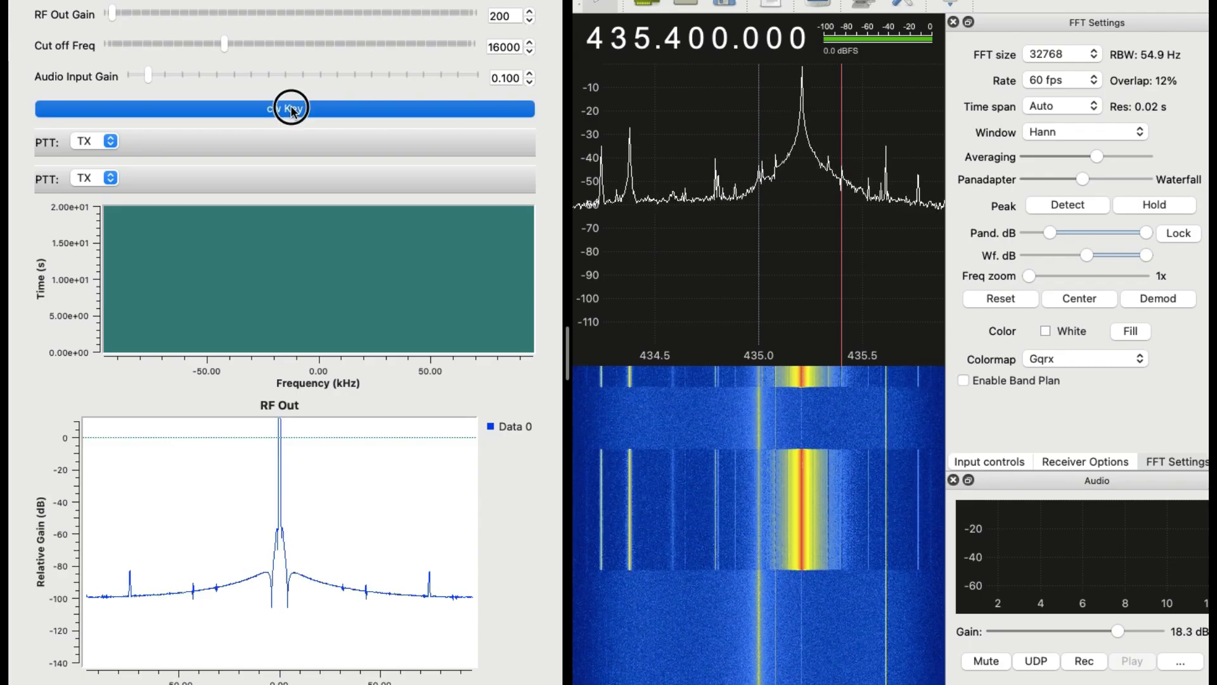